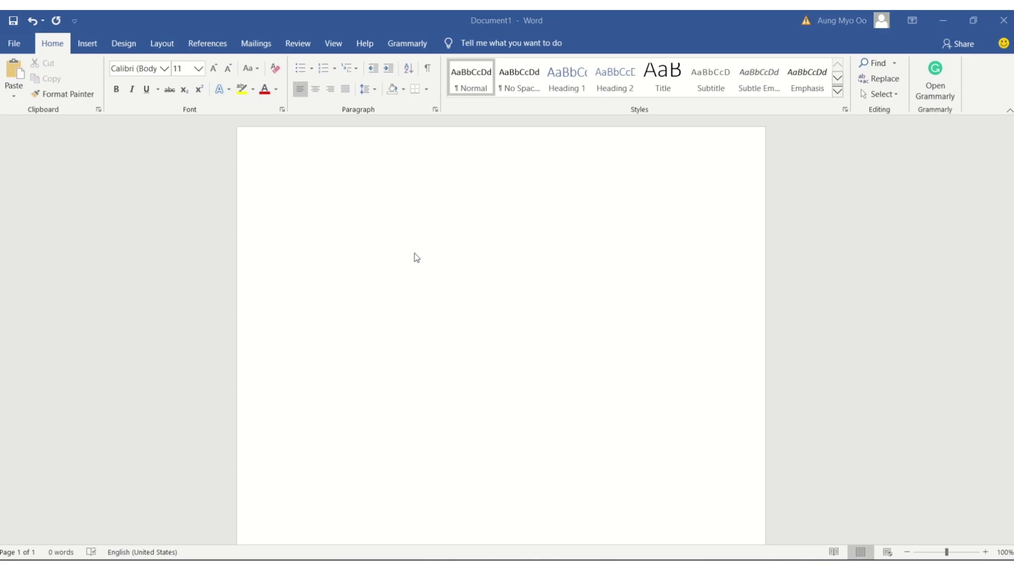
Step: Place the cursor in the blank document and bring up the Insert ribbon
{"action": "left_click", "coordinate": [426, 222]}
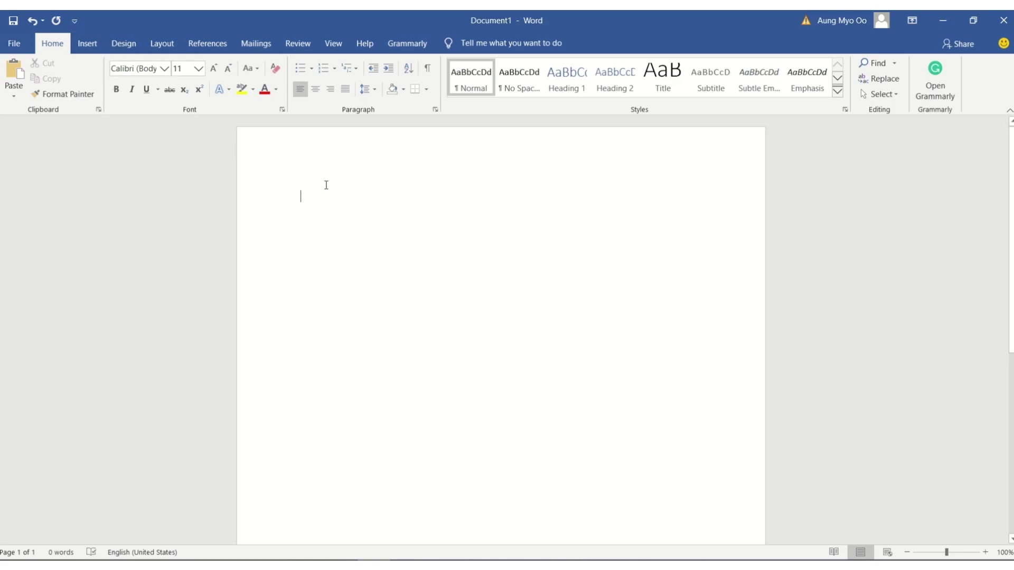
{"action": "left_click", "coordinate": [87, 44]}
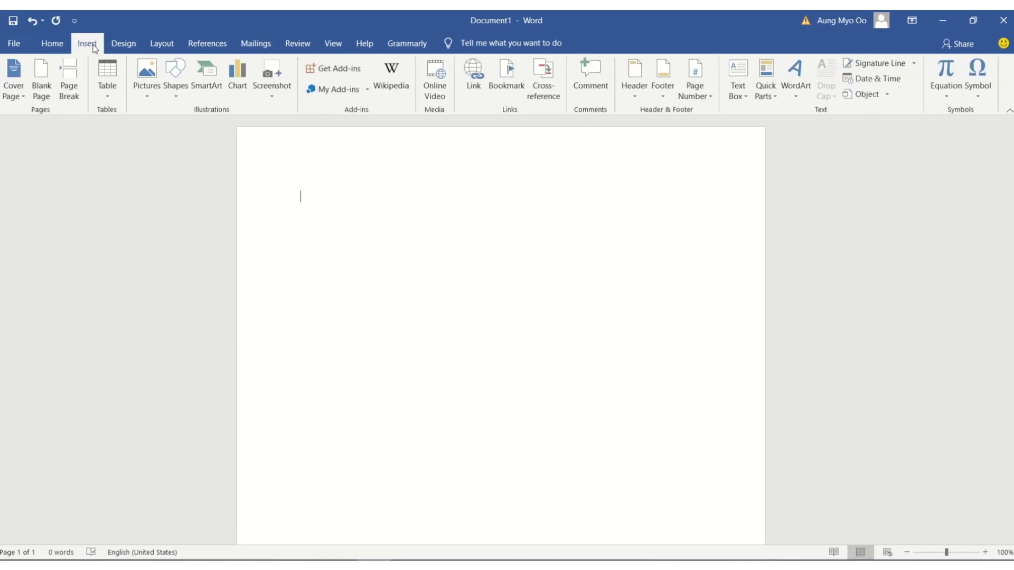
Step: Insert a two-column, six-row table into the blank page
{"action": "left_click", "coordinate": [114, 102]}
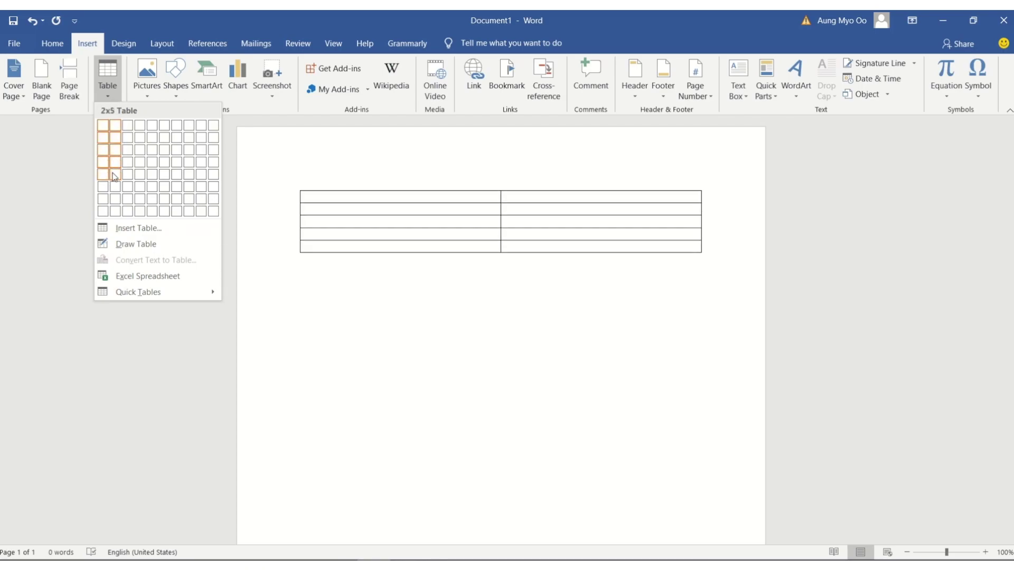
{"action": "left_click", "coordinate": [116, 187]}
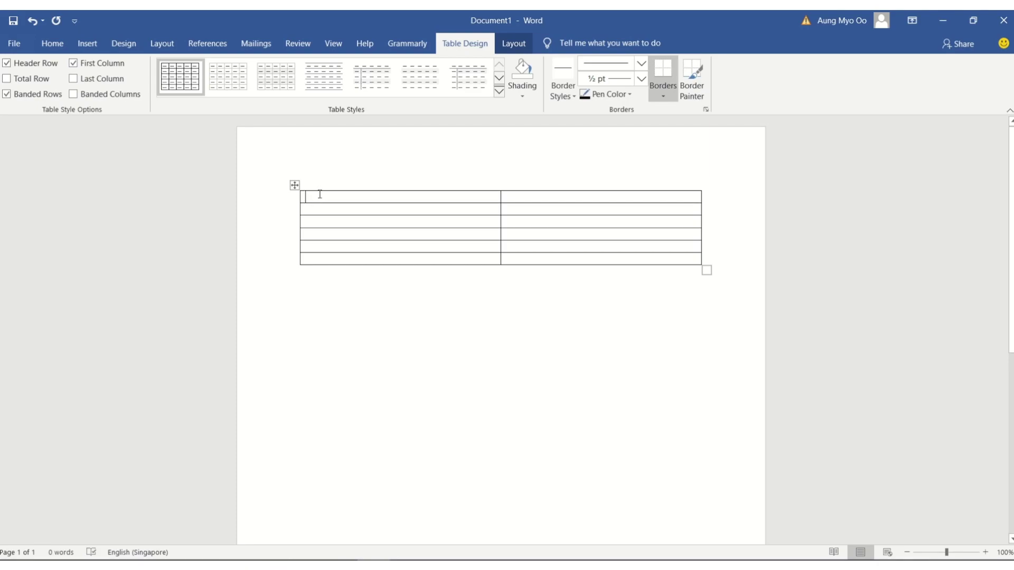
{"action": "left_click", "coordinate": [87, 44]}
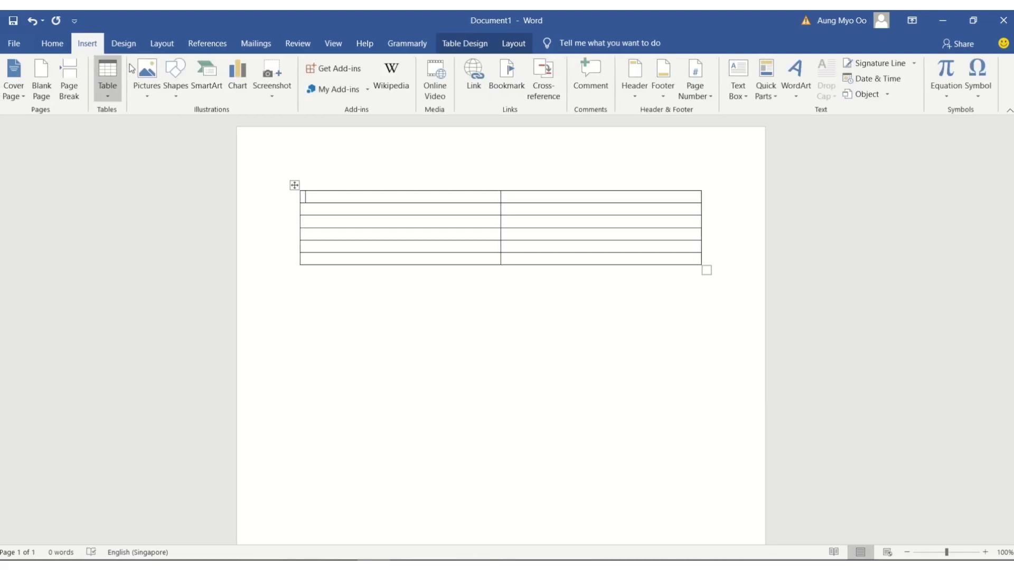
Step: Insert the IMG_2109 garden path photo from this device into the first cell
{"action": "left_click", "coordinate": [150, 96]}
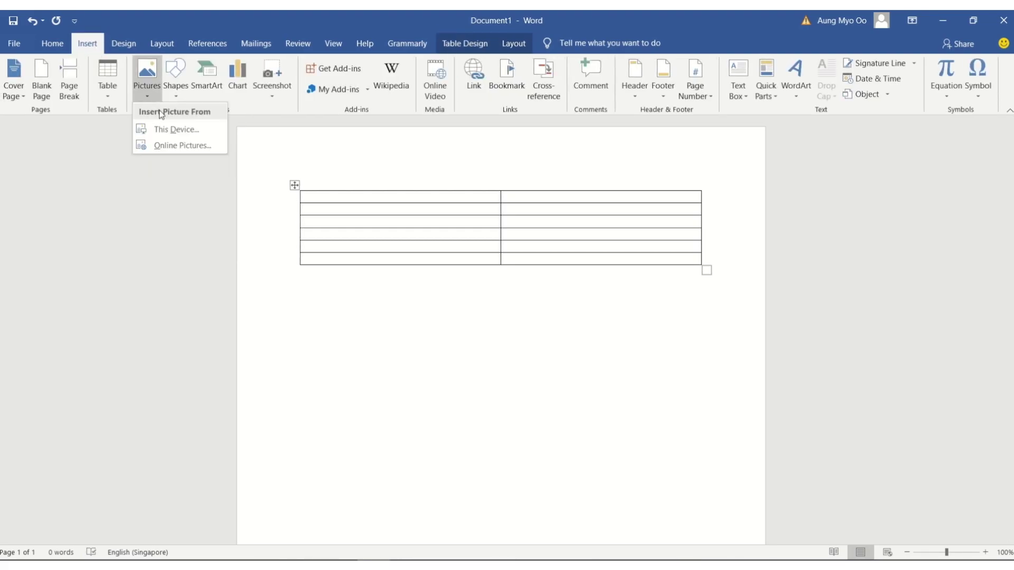
{"action": "left_click", "coordinate": [170, 129]}
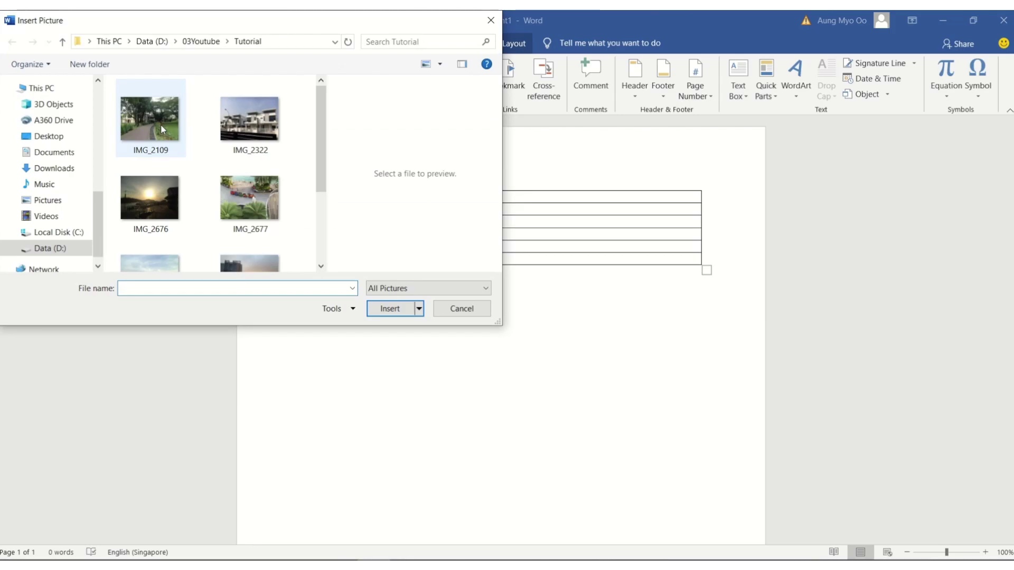
{"action": "left_click", "coordinate": [158, 121]}
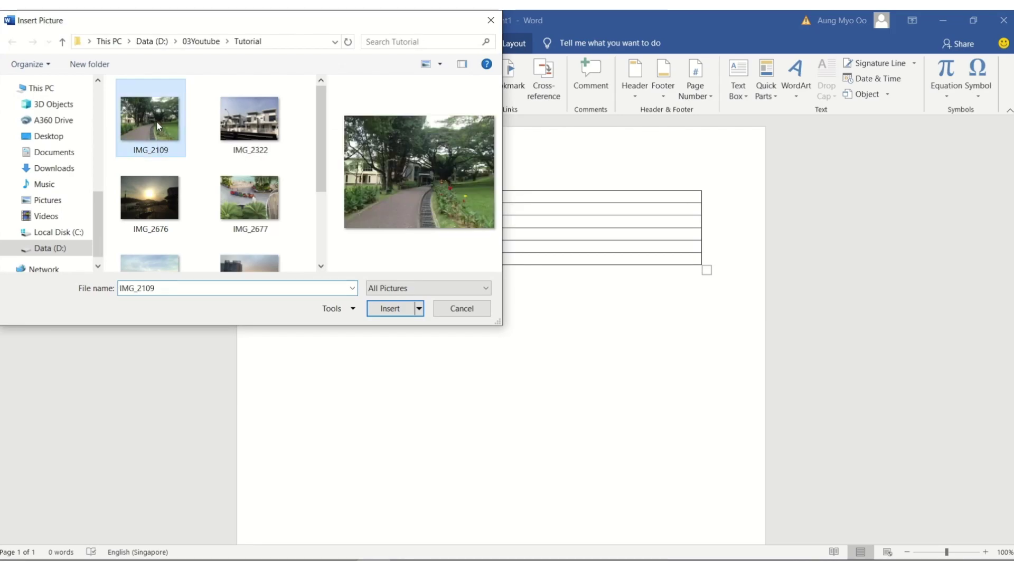
{"action": "left_click", "coordinate": [388, 310]}
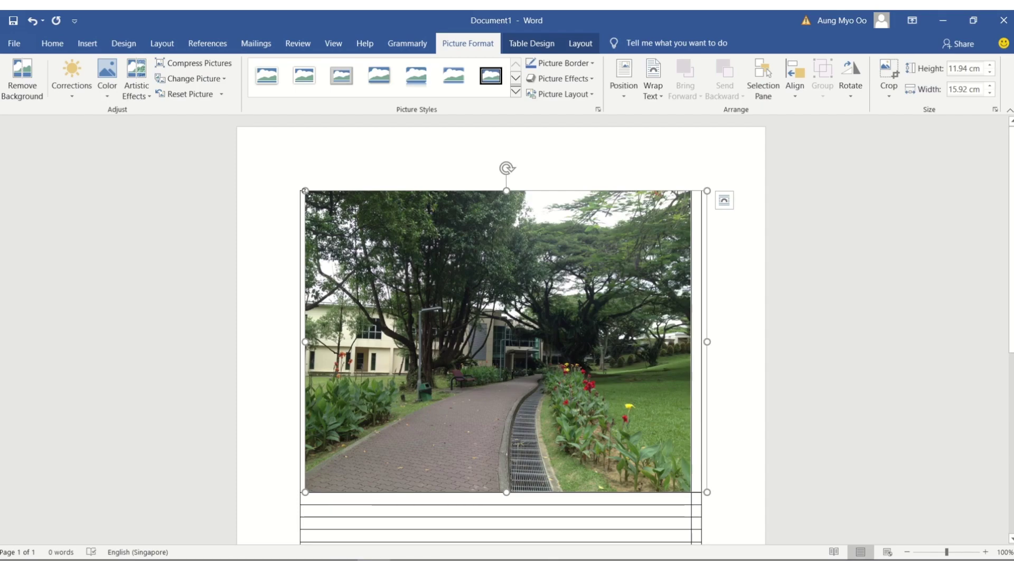
Step: Resize the garden path photo to 6 cm wide by 4.5 cm tall
{"action": "left_click_drag", "start_coordinate": [304, 191], "coordinate": [379, 247]}
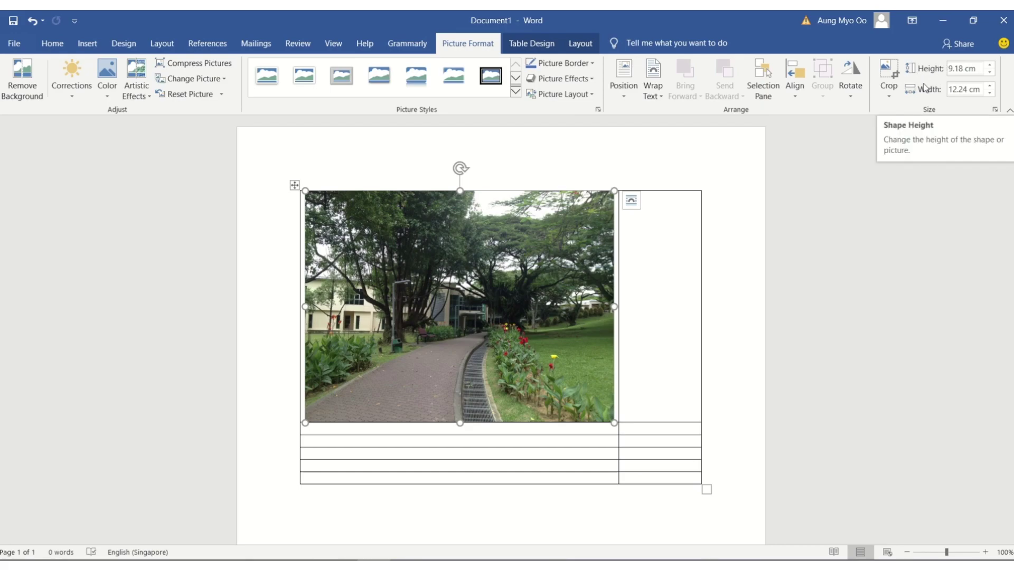
{"action": "left_click", "coordinate": [966, 88]}
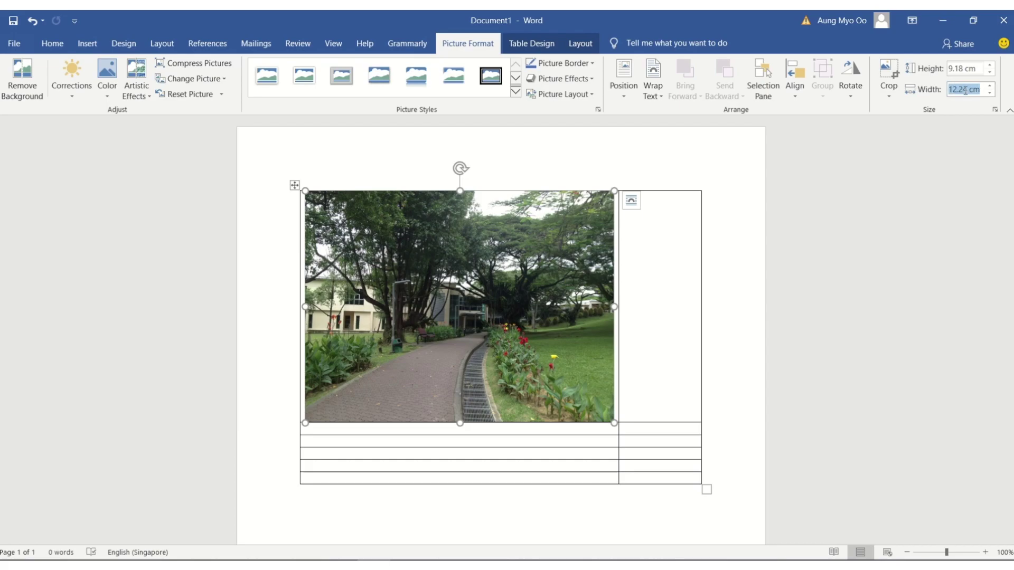
{"action": "type", "text": "6"}
{"action": "key", "text": "Return"}
{"action": "mouse_move", "coordinate": [474, 202]}
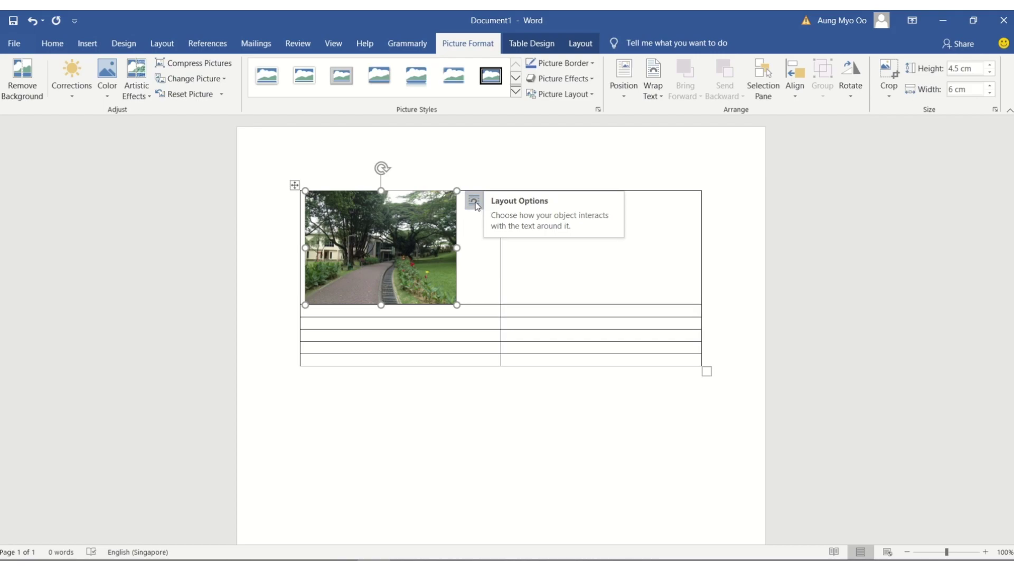
Step: Give the garden photo Square text wrapping and nudge it right within its cell
{"action": "left_click", "coordinate": [474, 204]}
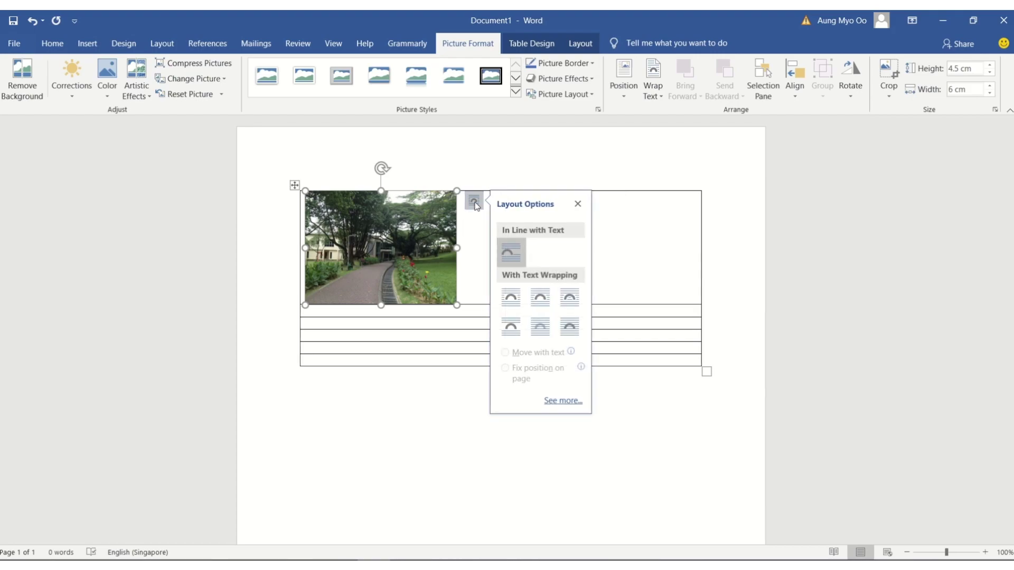
{"action": "left_click", "coordinate": [515, 299]}
{"action": "left_click_drag", "start_coordinate": [398, 246], "coordinate": [411, 247]}
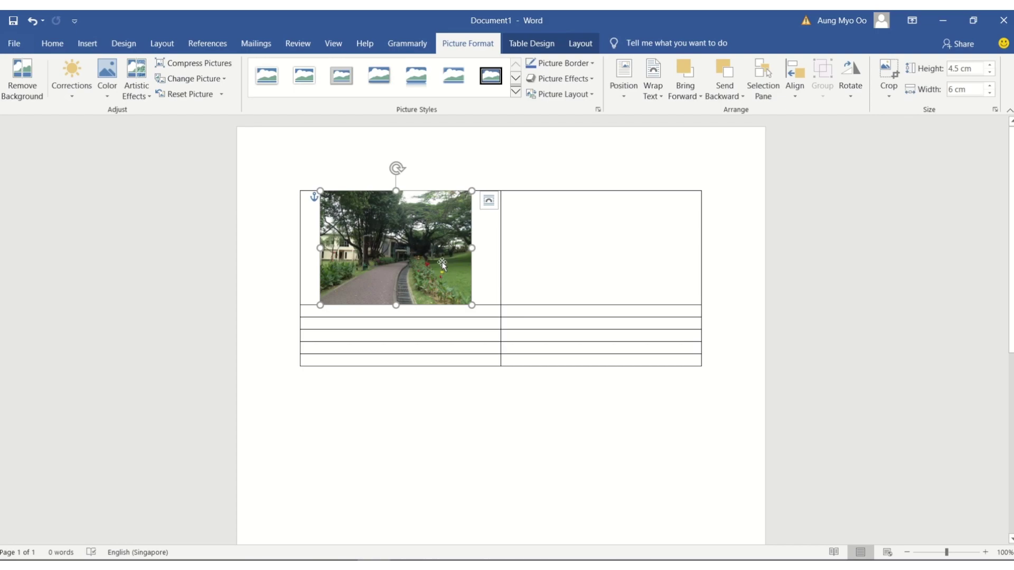
{"action": "left_click", "coordinate": [515, 292]}
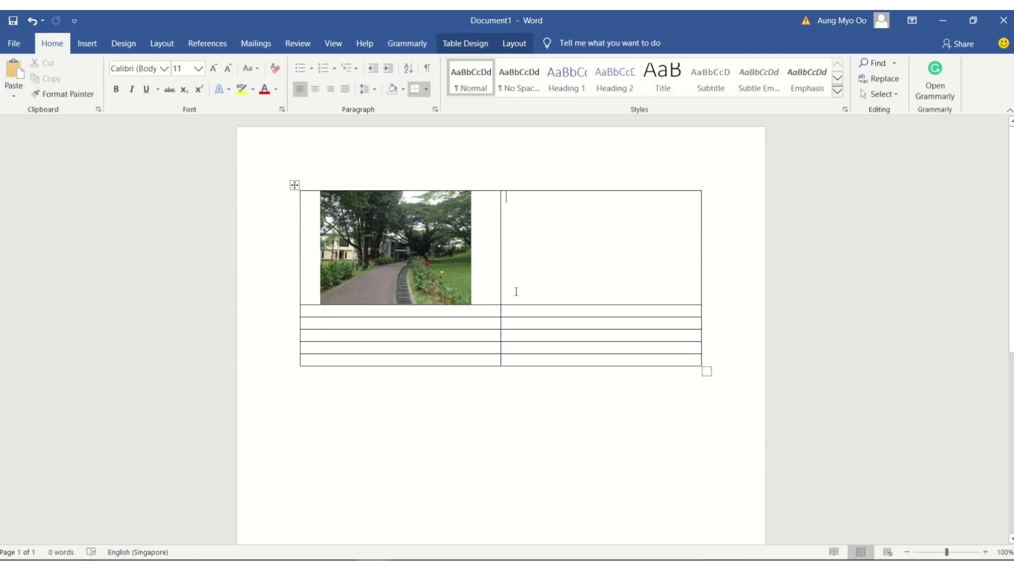
Step: Paste garden photo copies into the remaining cells, undoing one misplaced paste
{"action": "key", "text": "ctrl+v"}
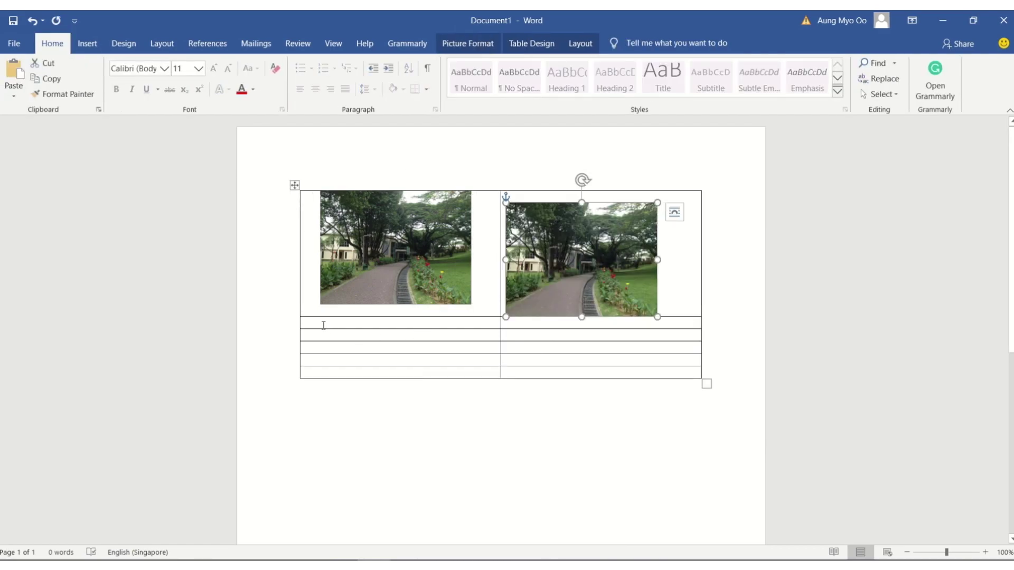
{"action": "left_click", "coordinate": [343, 332]}
{"action": "key", "text": "ctrl+v"}
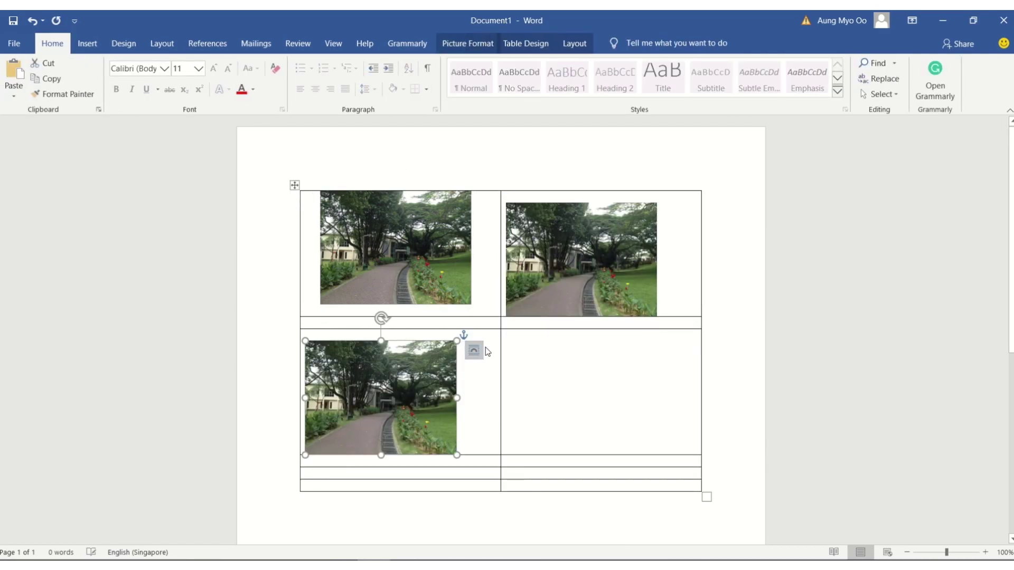
{"action": "left_click", "coordinate": [522, 353]}
{"action": "key", "text": "ctrl+v"}
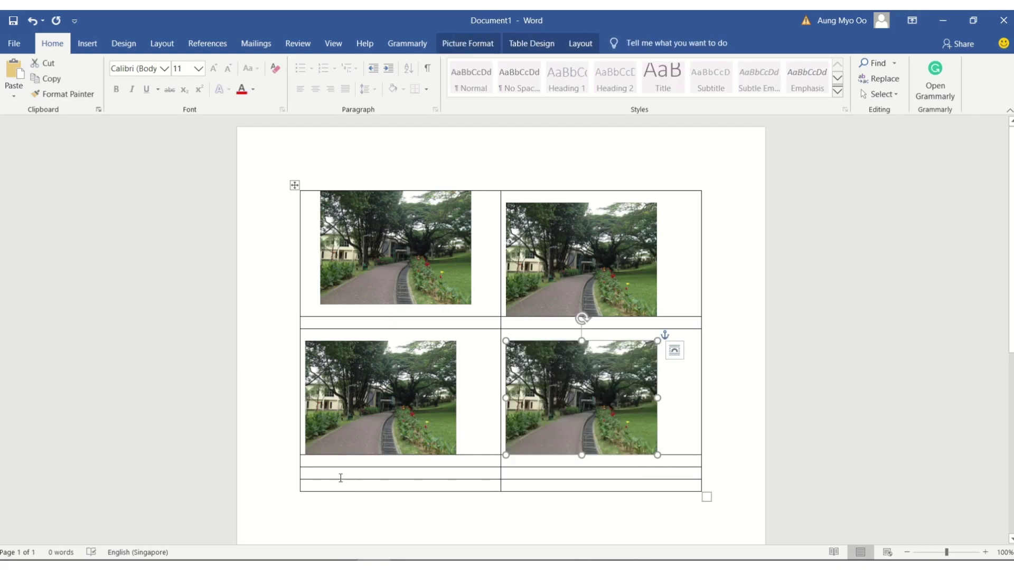
{"action": "left_click", "coordinate": [341, 474]}
{"action": "key", "text": "ctrl+z"}
{"action": "key", "text": "ctrl+z"}
{"action": "left_click", "coordinate": [525, 296]}
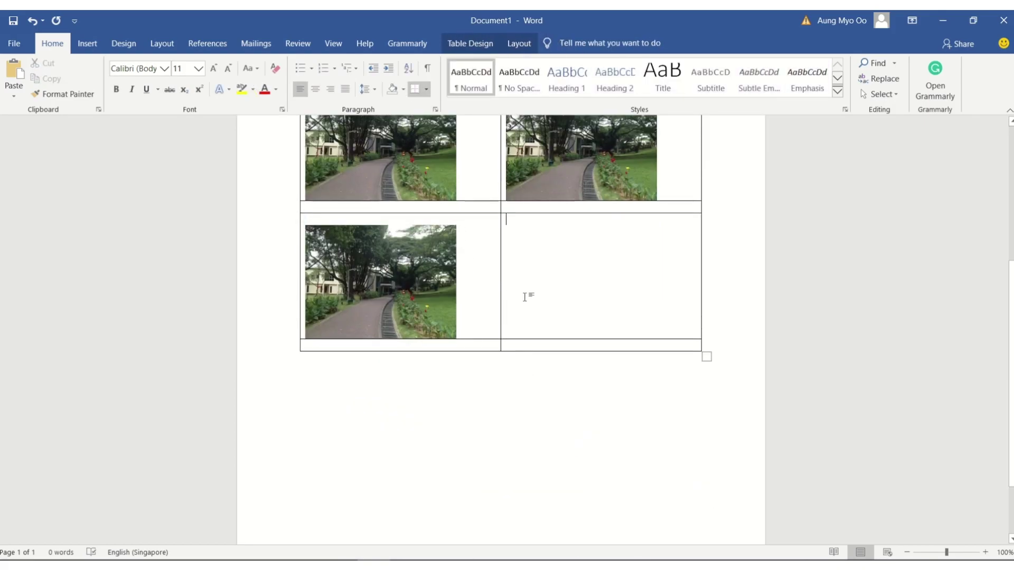
{"action": "key", "text": "ctrl+v"}
{"action": "scroll", "coordinate": [528, 310], "scroll_direction": "up", "scroll_amount": 5}
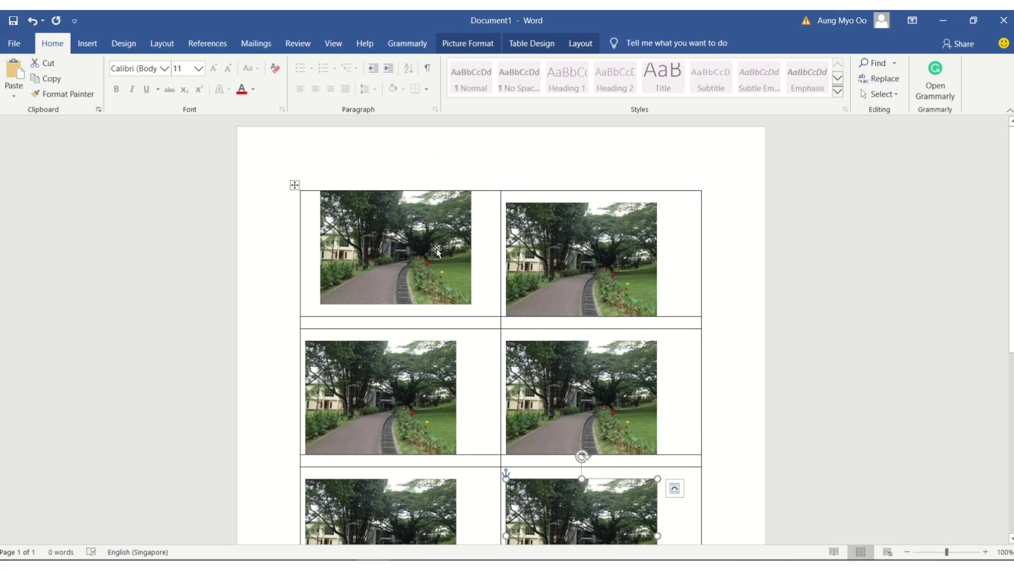
{"action": "mouse_move", "coordinate": [437, 250]}
{"action": "left_mouse_down"}
{"action": "mouse_move", "coordinate": [522, 252]}
{"action": "mouse_move", "coordinate": [526, 244]}
{"action": "left_mouse_up"}
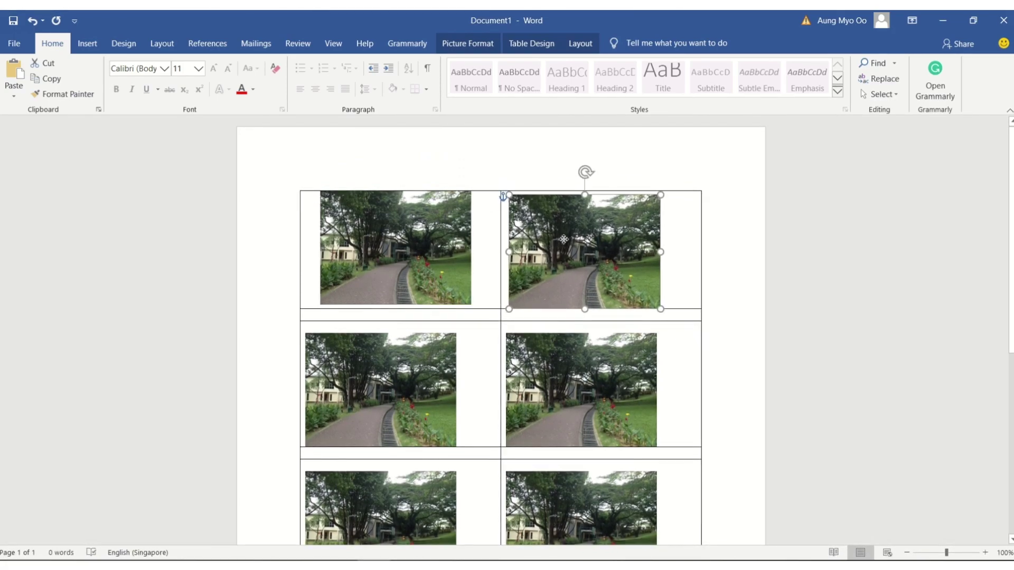
Step: Nudge each of the six photos into a tidy position within its cell
{"action": "left_click", "coordinate": [410, 254]}
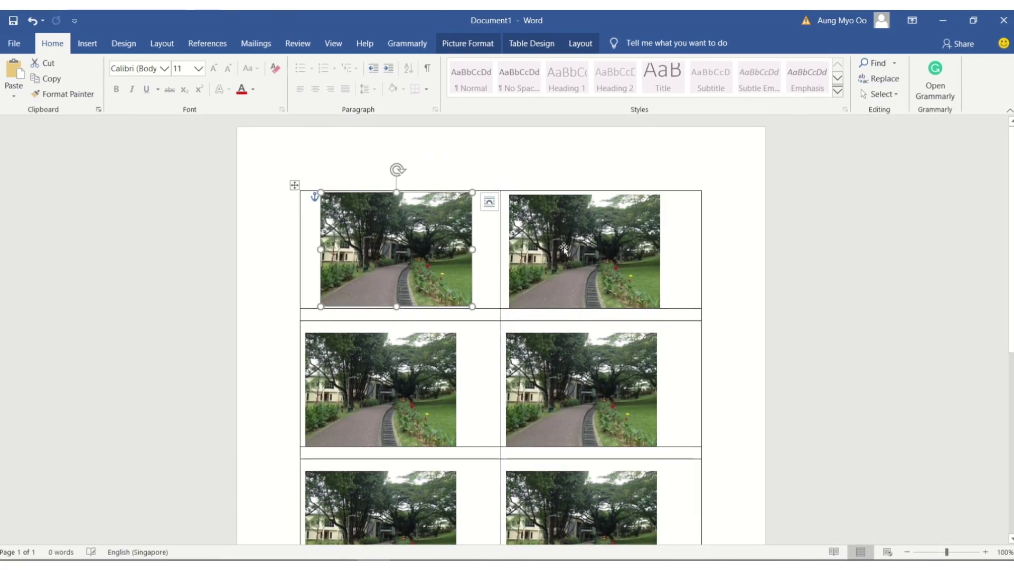
{"action": "left_click_drag", "start_coordinate": [452, 344], "coordinate": [425, 380]}
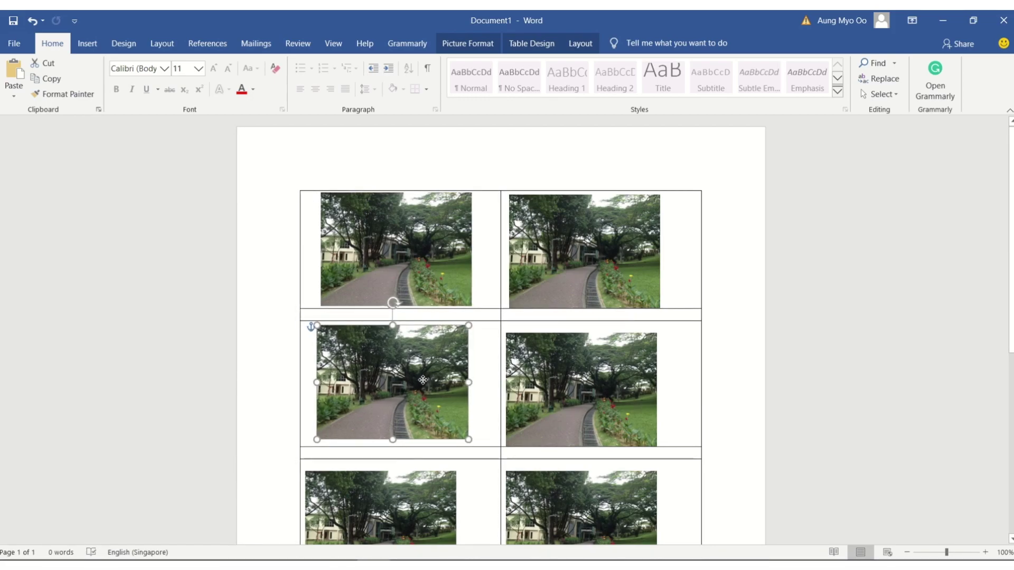
{"action": "left_click_drag", "start_coordinate": [579, 388], "coordinate": [585, 377]}
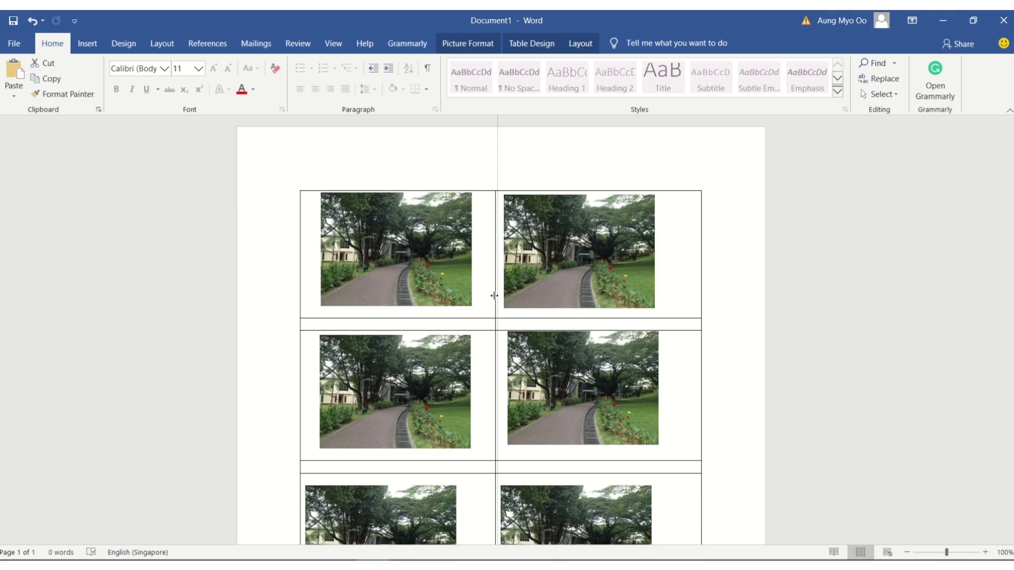
{"action": "left_click_drag", "start_coordinate": [501, 297], "coordinate": [496, 297]}
{"action": "scroll", "coordinate": [465, 388], "scroll_direction": "down", "scroll_amount": 3}
{"action": "left_click_drag", "start_coordinate": [433, 384], "coordinate": [450, 375]}
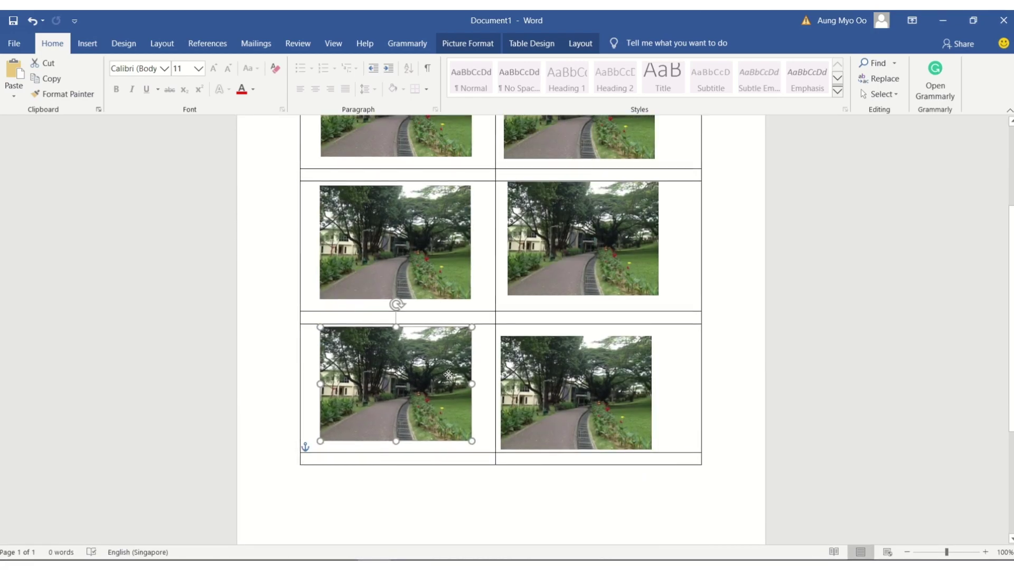
{"action": "left_click_drag", "start_coordinate": [604, 382], "coordinate": [616, 376]}
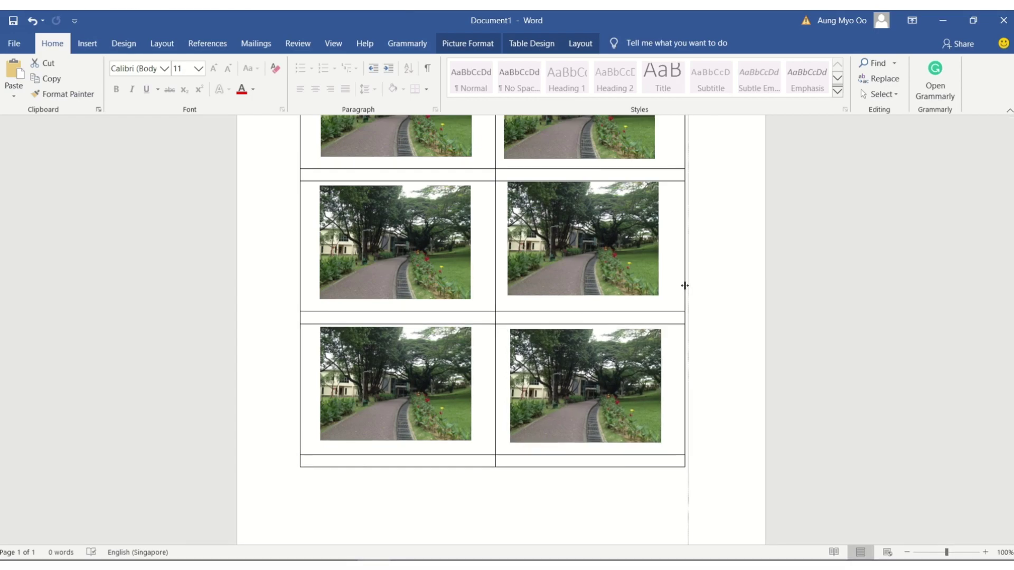
{"action": "scroll", "coordinate": [442, 263], "scroll_direction": "up", "scroll_amount": 3}
{"action": "left_click_drag", "start_coordinate": [443, 263], "coordinate": [445, 261]}
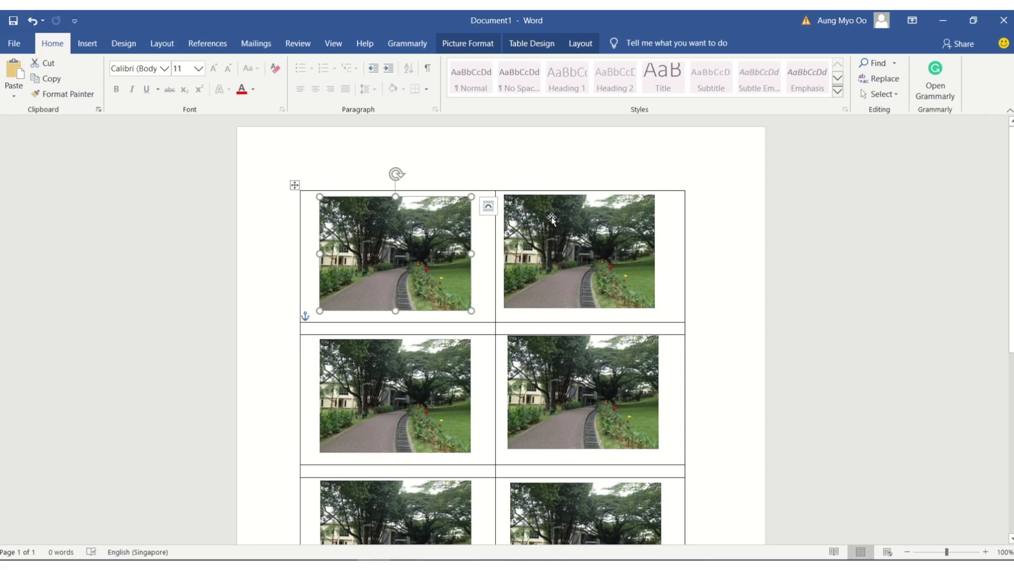
{"action": "left_click", "coordinate": [567, 231]}
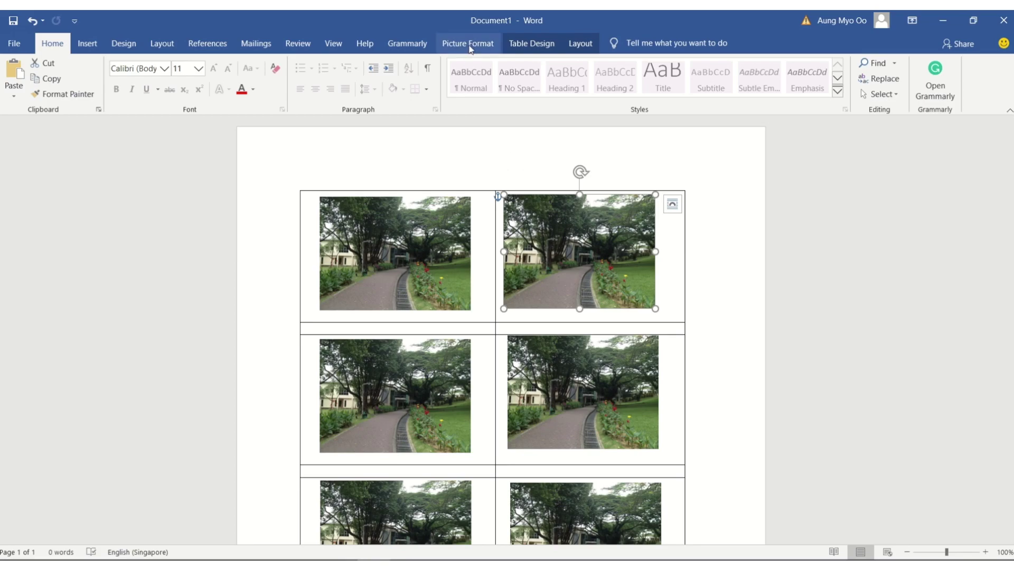
Step: Replace the top-right photo with the IMG_2322 house picture
{"action": "left_click", "coordinate": [468, 46]}
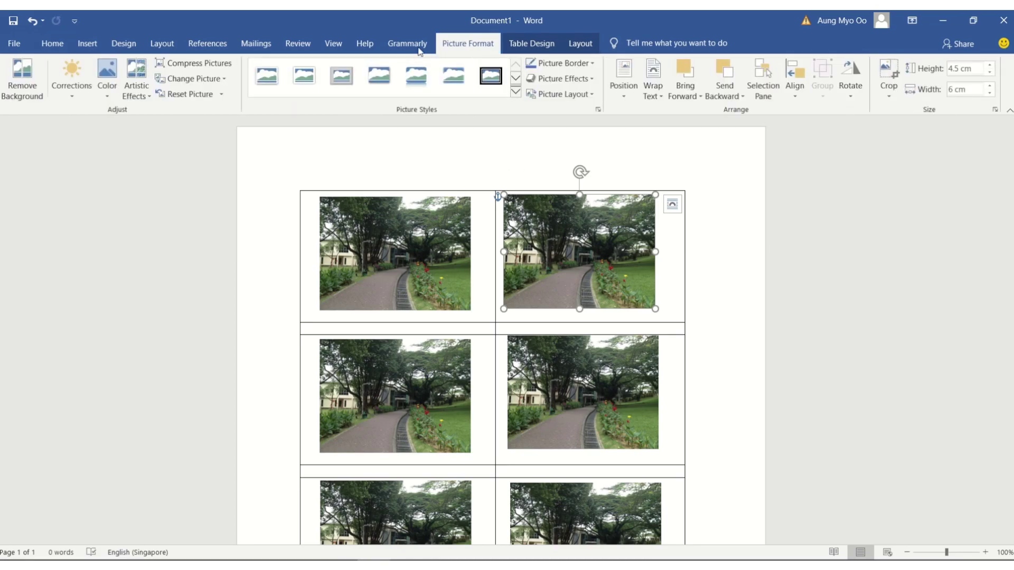
{"action": "left_click", "coordinate": [193, 80]}
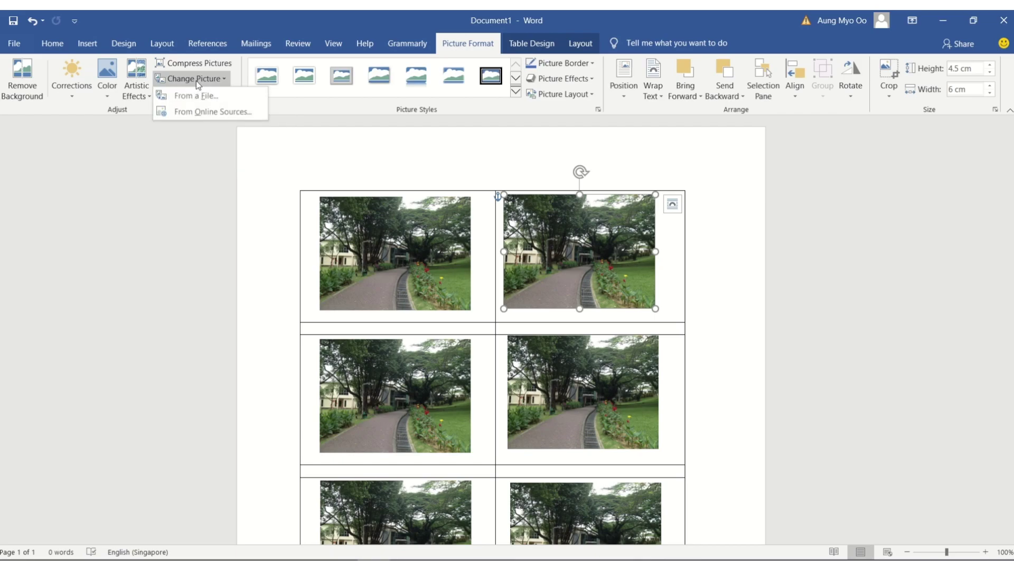
{"action": "left_click", "coordinate": [197, 92]}
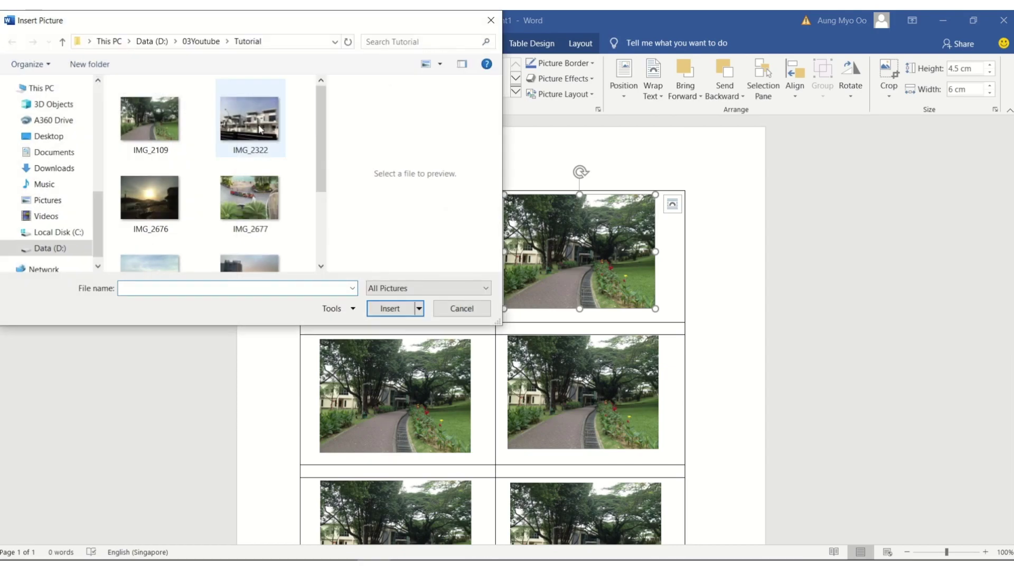
{"action": "left_click", "coordinate": [259, 129]}
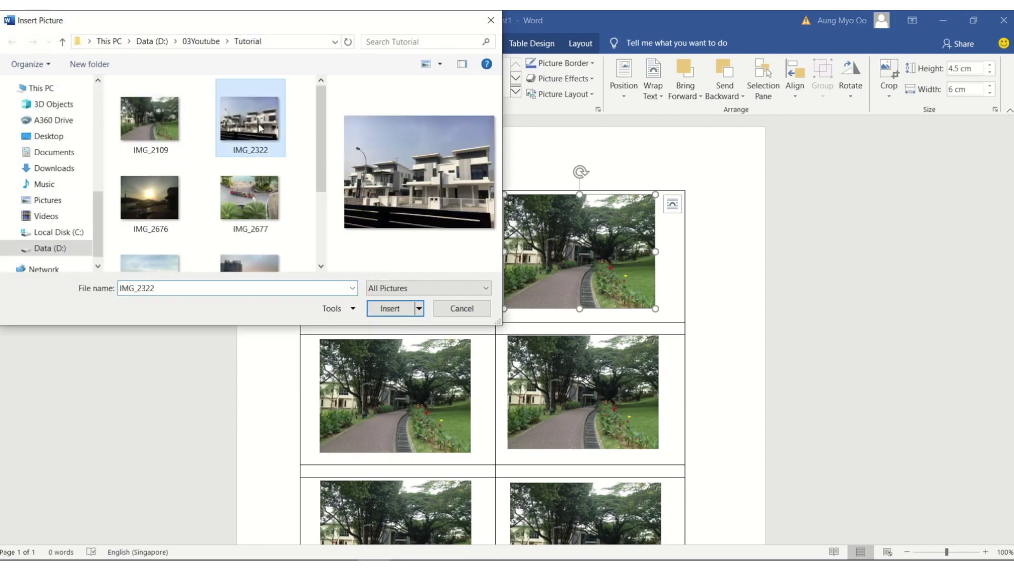
{"action": "left_click", "coordinate": [389, 309]}
{"action": "scroll", "coordinate": [504, 253], "scroll_direction": "down", "scroll_amount": 2}
{"action": "scroll", "coordinate": [503, 254], "scroll_direction": "down", "scroll_amount": 2}
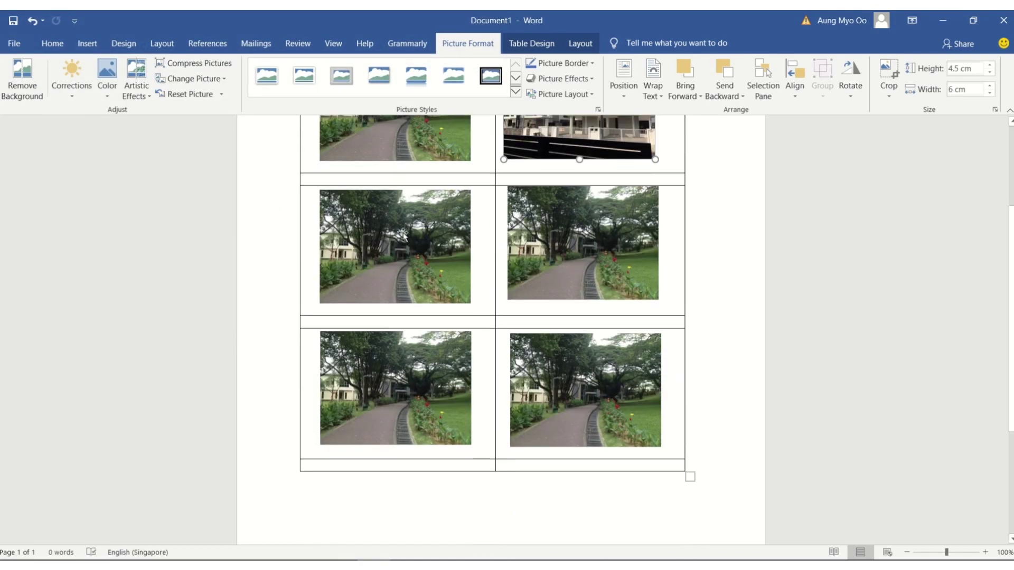
Step: Replace the middle-left photo with the IMG_2676 sunset picture
{"action": "left_click", "coordinate": [396, 246]}
{"action": "left_click", "coordinate": [193, 78]}
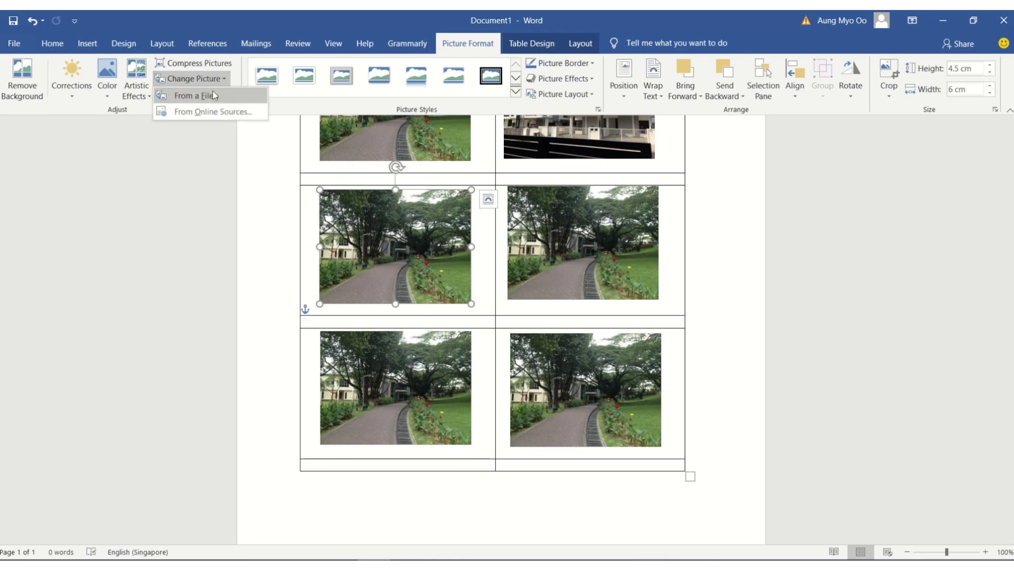
{"action": "left_click", "coordinate": [198, 95]}
{"action": "left_click", "coordinate": [150, 199]}
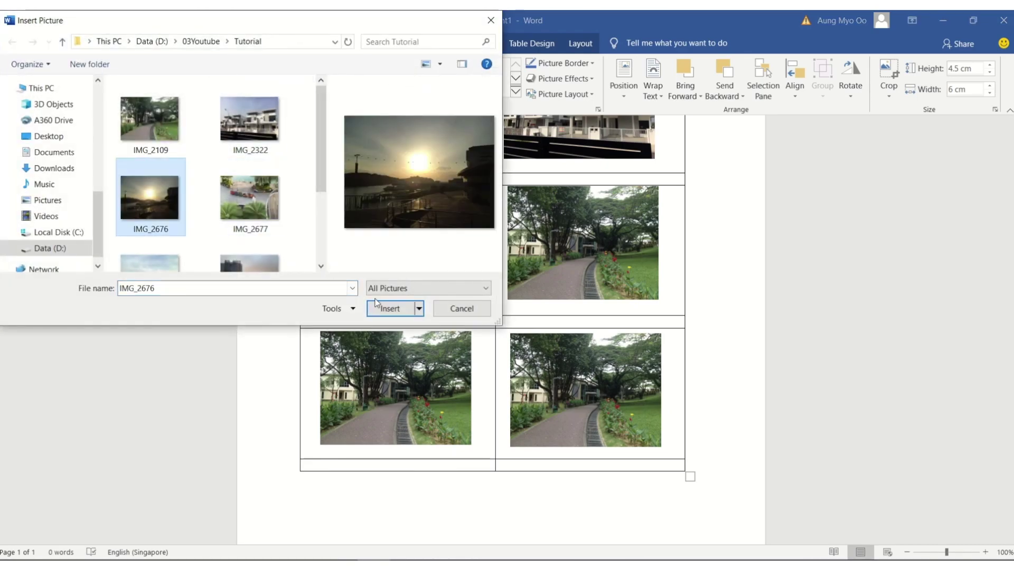
{"action": "left_click", "coordinate": [389, 309]}
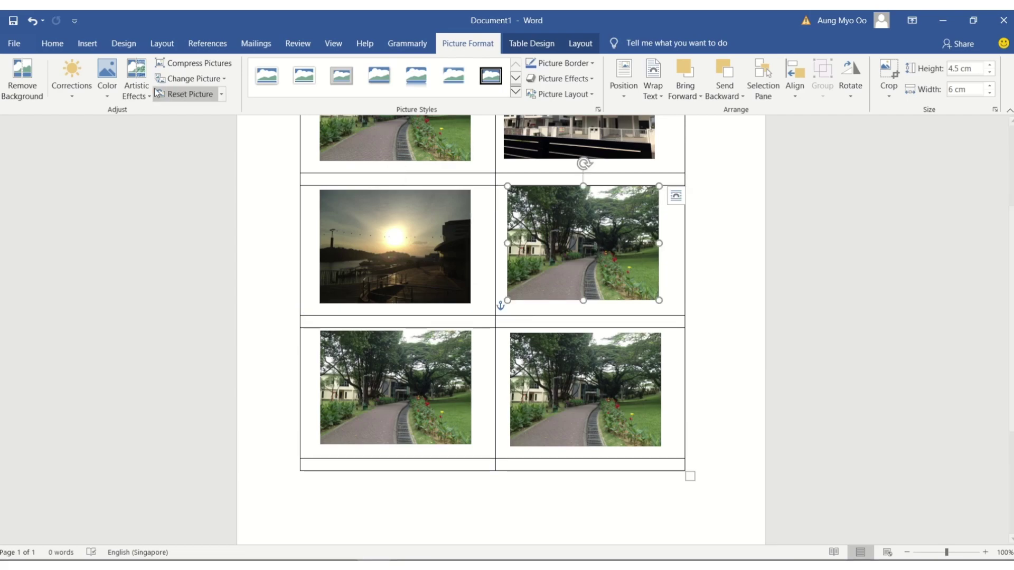
Step: Replace the middle-right photo with the IMG_2677 promenade picture
{"action": "left_click", "coordinate": [194, 79]}
{"action": "left_click", "coordinate": [197, 100]}
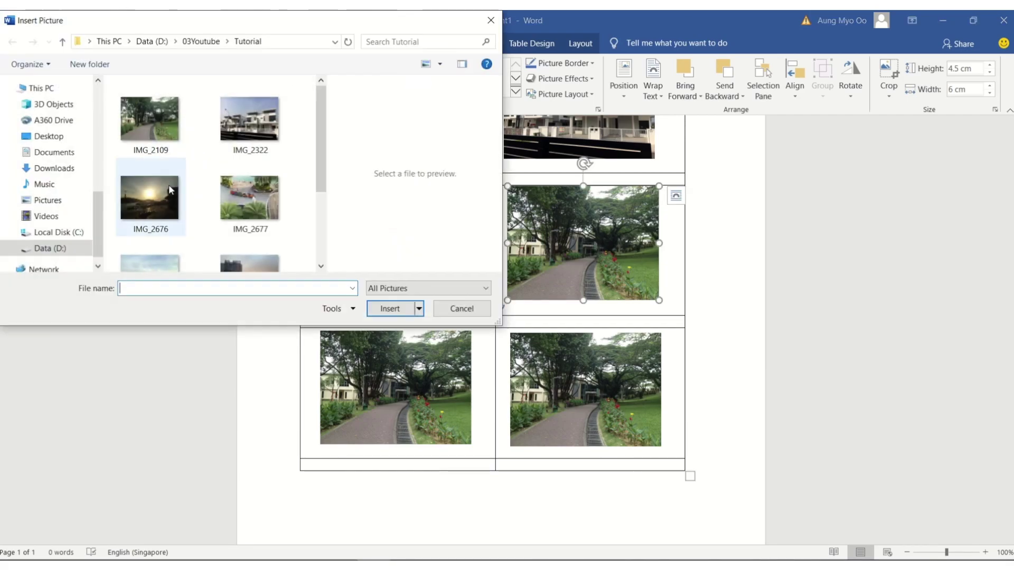
{"action": "left_click", "coordinate": [250, 198]}
{"action": "left_click", "coordinate": [388, 308]}
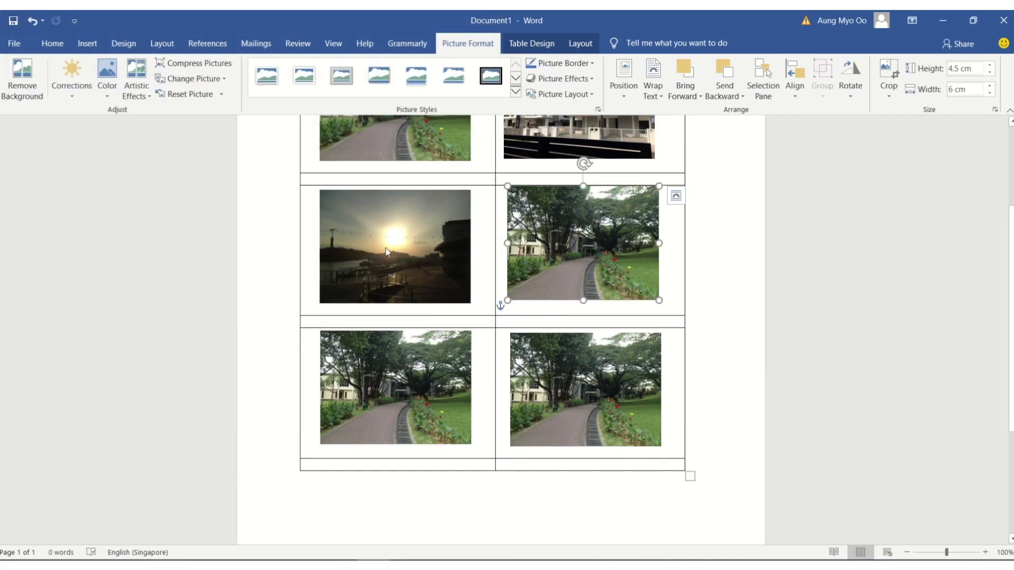
{"action": "scroll", "coordinate": [507, 318], "scroll_direction": "down", "scroll_amount": 1}
Step: Replace the bottom-left photo with the IMG_2678 lake picture
{"action": "left_click", "coordinate": [396, 313]}
{"action": "left_click", "coordinate": [175, 79]}
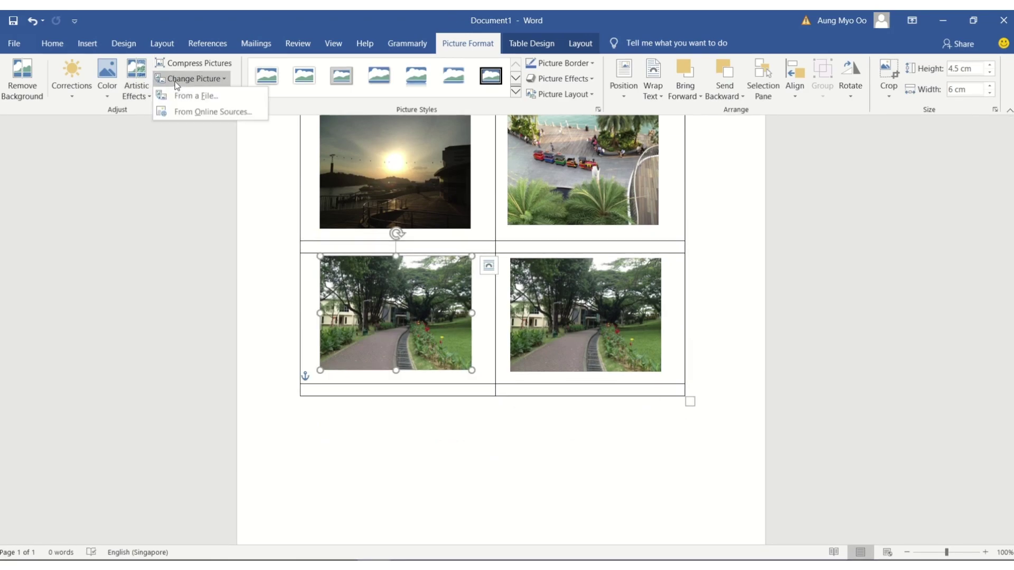
{"action": "left_click", "coordinate": [180, 99]}
{"action": "scroll", "coordinate": [164, 203], "scroll_direction": "down", "scroll_amount": 1}
{"action": "left_click", "coordinate": [151, 230]}
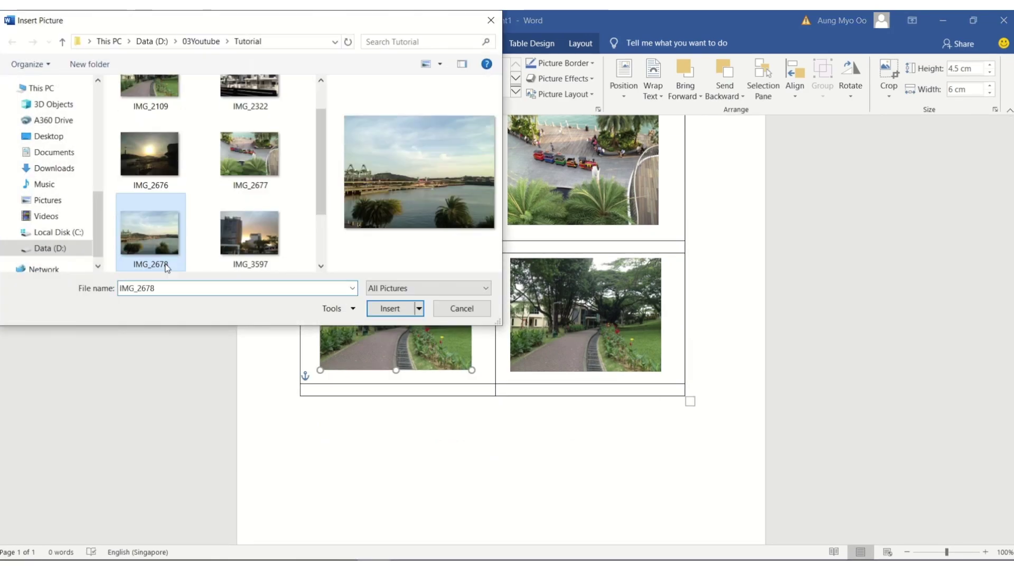
{"action": "left_click", "coordinate": [389, 308]}
Step: Replace the bottom-right photo with the IMG_3597 building picture
{"action": "left_click", "coordinate": [588, 314]}
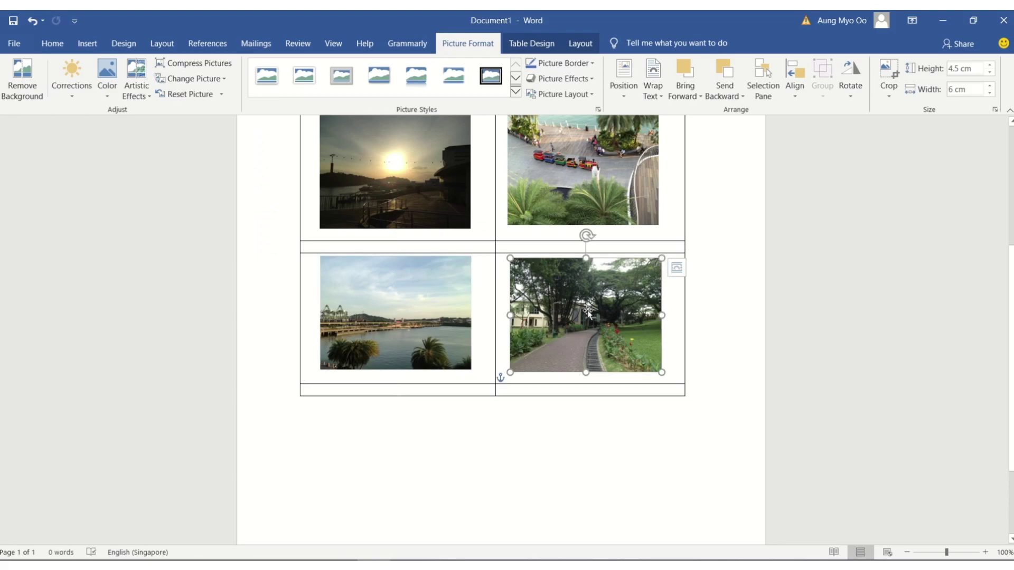
{"action": "left_click", "coordinate": [190, 78]}
{"action": "left_click", "coordinate": [189, 98]}
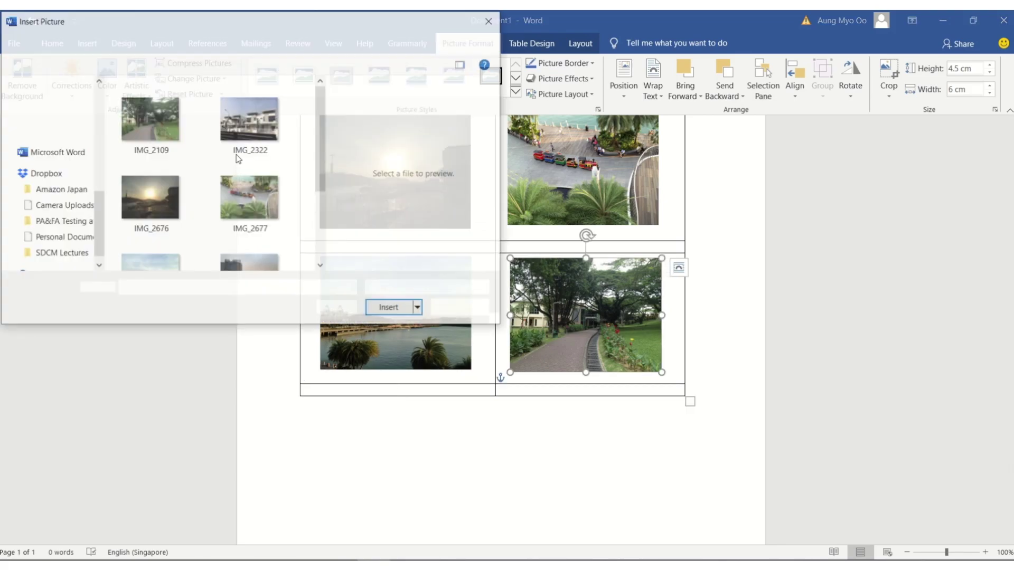
{"action": "scroll", "coordinate": [255, 229], "scroll_direction": "down", "scroll_amount": 1}
{"action": "left_click", "coordinate": [255, 229]}
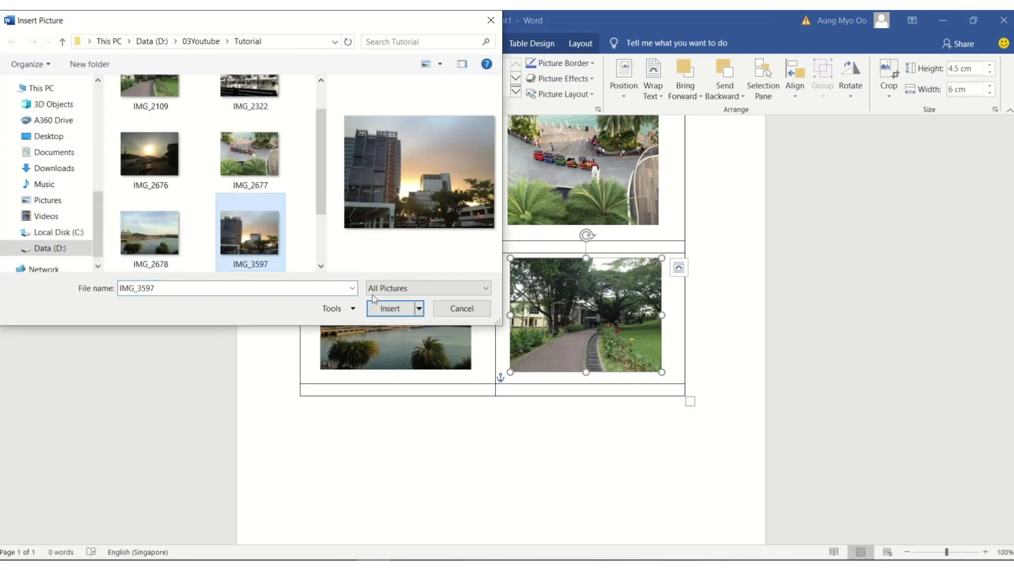
{"action": "left_click", "coordinate": [394, 309]}
{"action": "scroll", "coordinate": [529, 272], "scroll_direction": "up", "scroll_amount": 3}
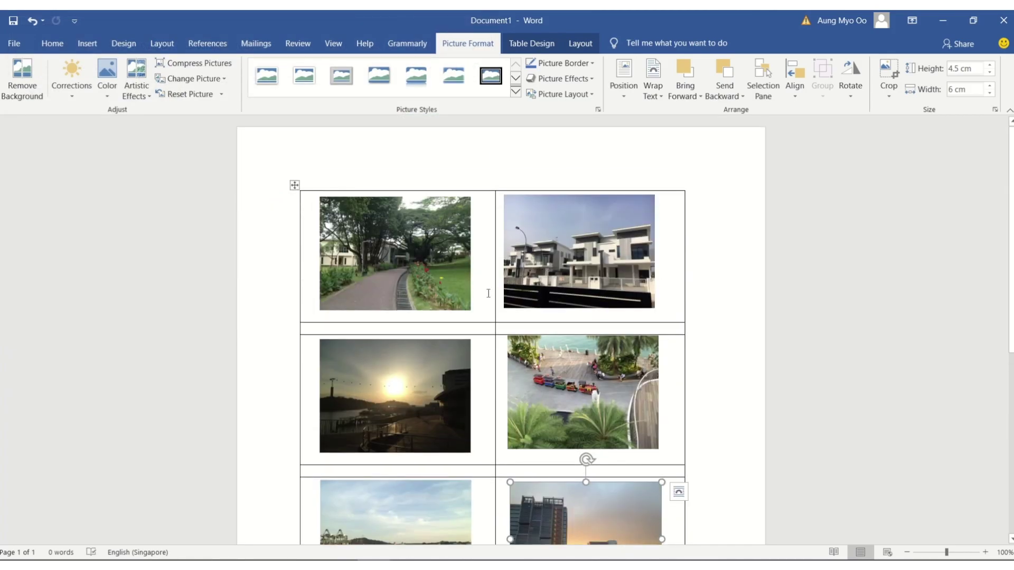
{"action": "left_click", "coordinate": [378, 329]}
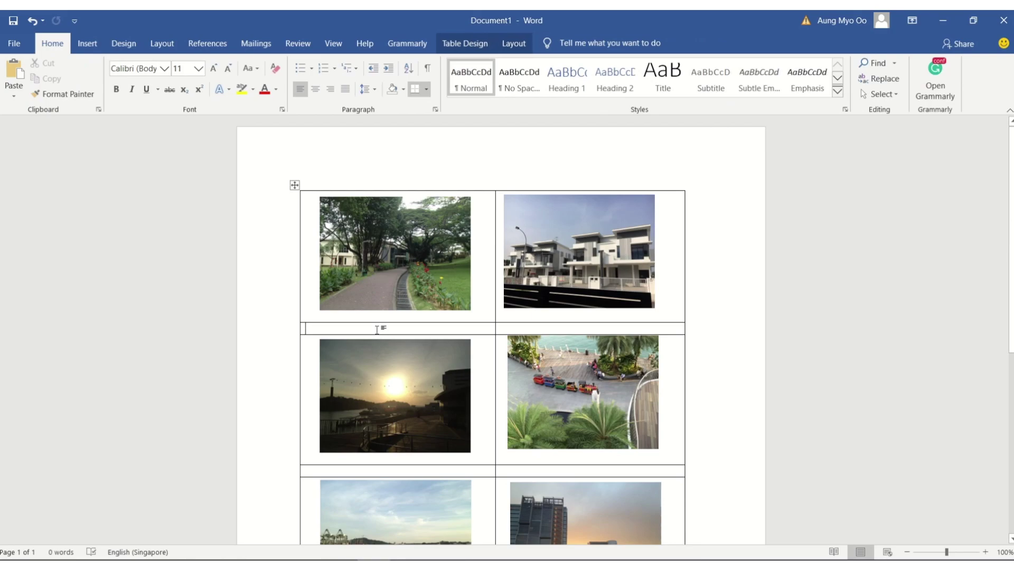
{"action": "type", "text": "Photo-"}
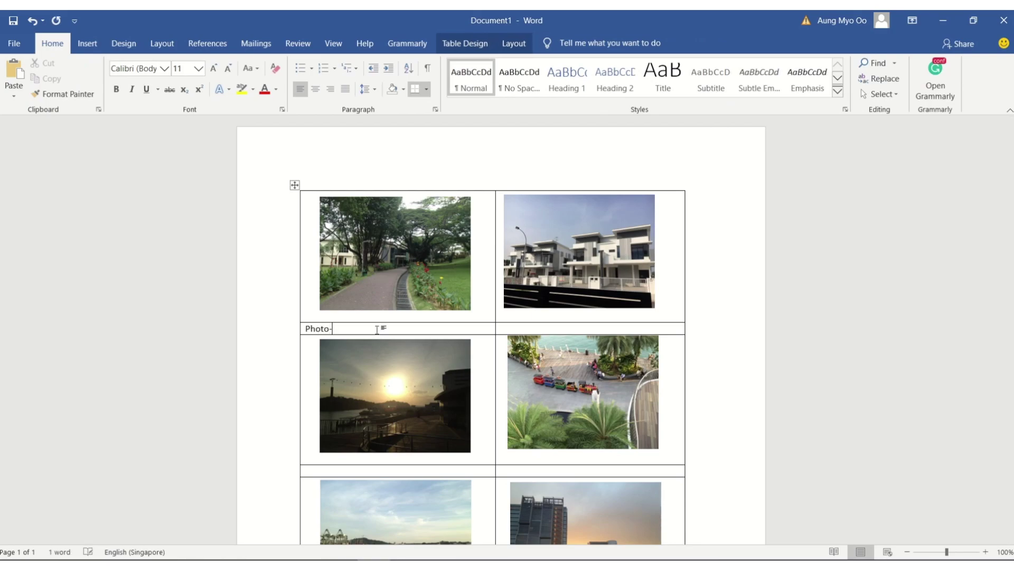
{"action": "type", "text": "Photo-2"}
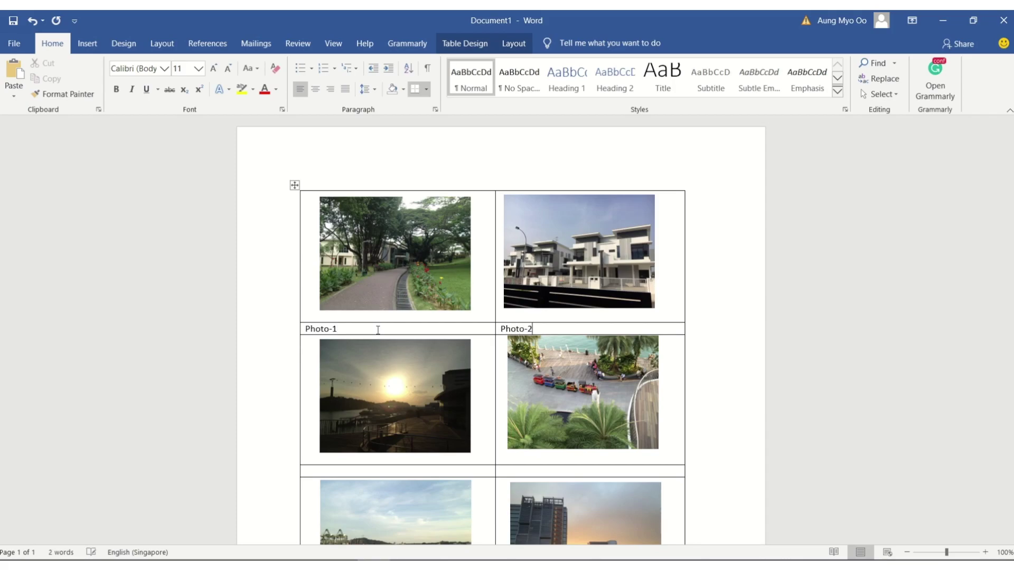
Step: Select the Photo-1 and Photo-2 caption row and centre it
{"action": "left_click", "coordinate": [447, 304]}
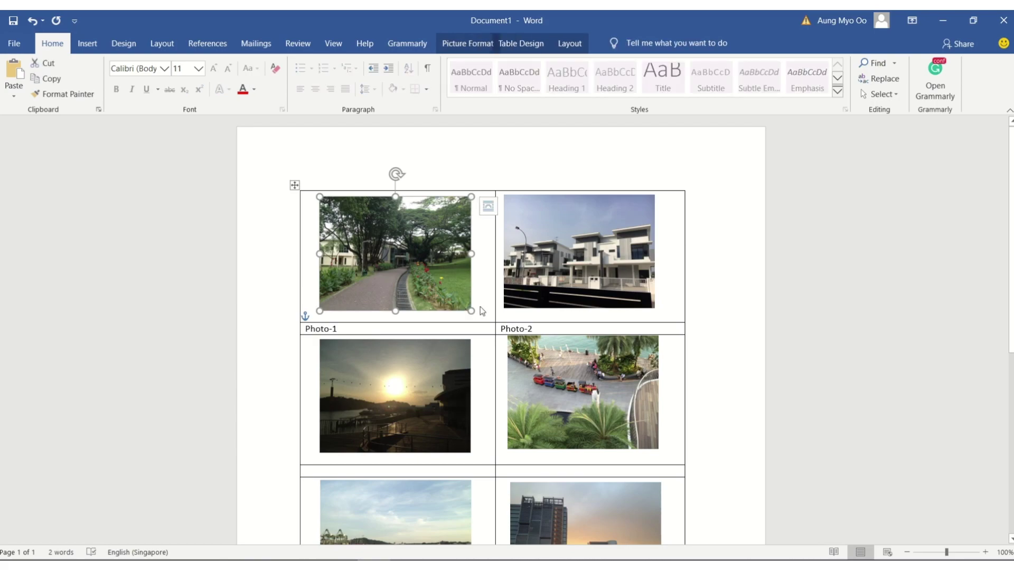
{"action": "left_click", "coordinate": [465, 329]}
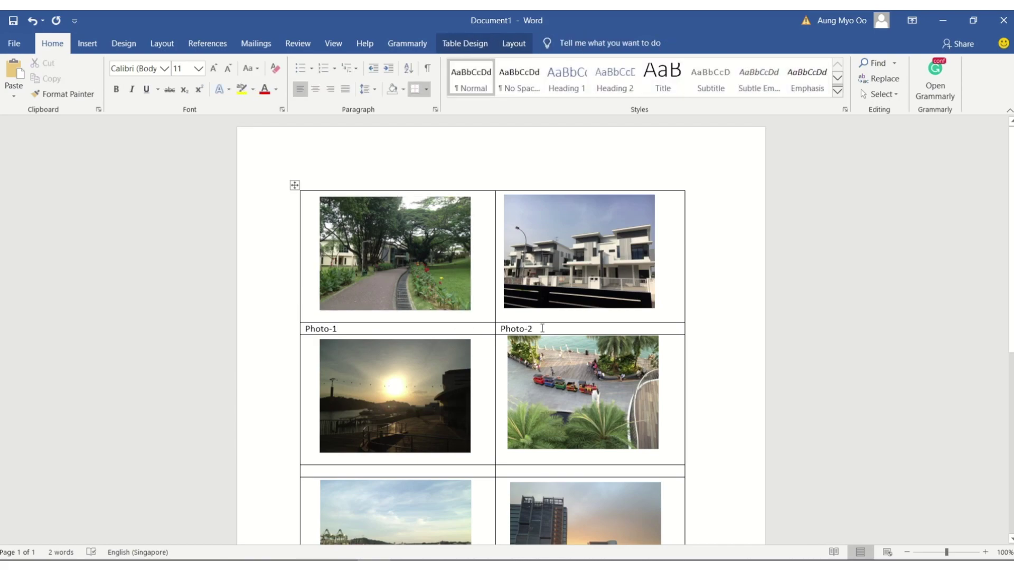
{"action": "left_click_drag", "start_coordinate": [542, 327], "coordinate": [385, 330]}
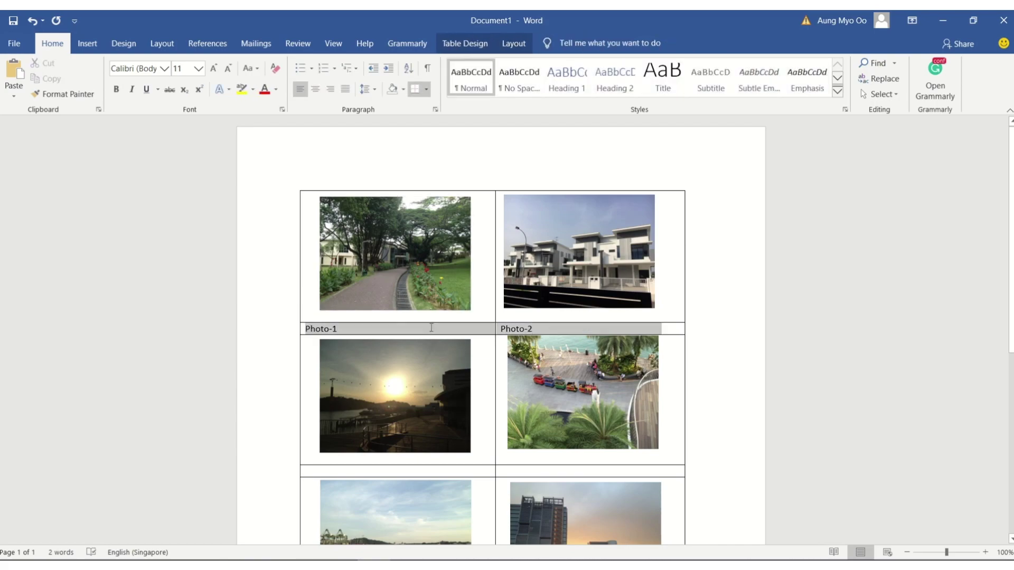
{"action": "left_click", "coordinate": [314, 89]}
{"action": "scroll", "coordinate": [584, 246], "scroll_direction": "down", "scroll_amount": 2}
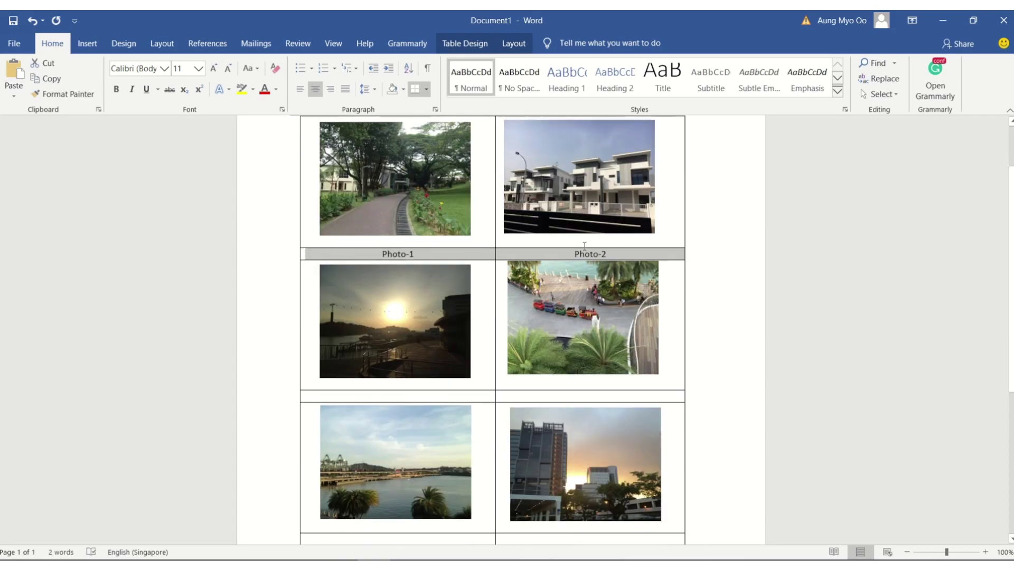
Step: Paste the Photo-1/Photo-2 caption row into the empty rows under the middle and bottom photos
{"action": "left_click", "coordinate": [616, 254]}
{"action": "left_click_drag", "start_coordinate": [576, 251], "coordinate": [417, 254]}
{"action": "key", "text": "ctrl+c"}
{"action": "left_click", "coordinate": [353, 398]}
{"action": "key", "text": "ctrl+v"}
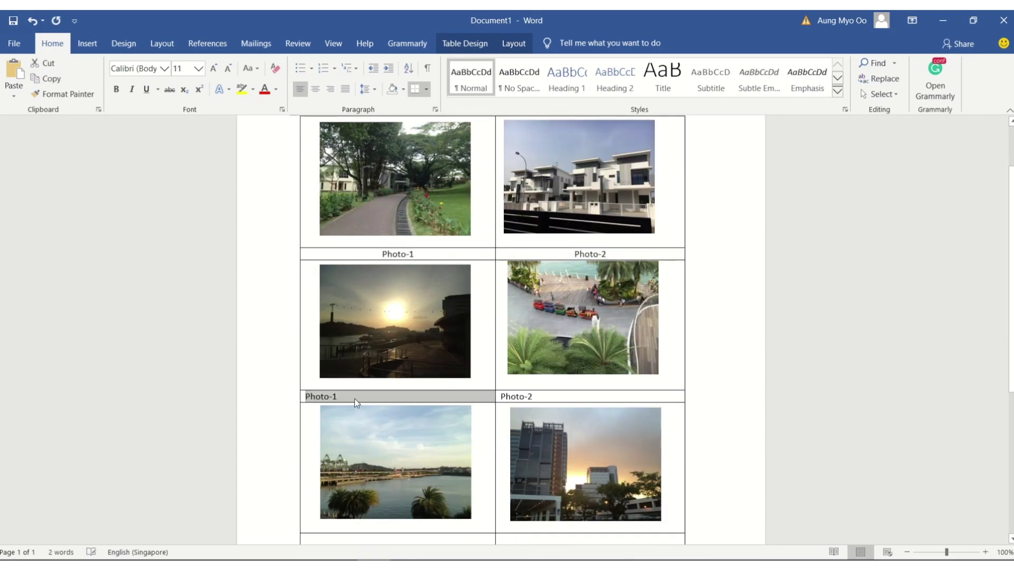
{"action": "scroll", "coordinate": [354, 399], "scroll_direction": "down", "scroll_amount": 2}
{"action": "left_click", "coordinate": [340, 466]}
{"action": "key", "text": "ctrl+v"}
Step: Renumber the pasted captions to Photo-3, Photo-4, Photo-5 and Photo-6
{"action": "left_click", "coordinate": [352, 324]}
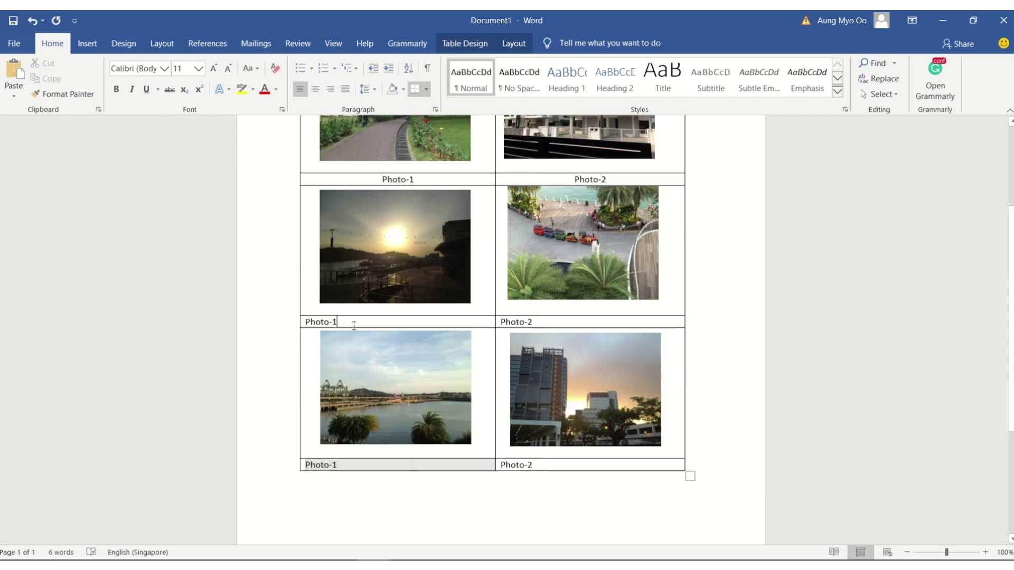
{"action": "key", "text": "BackSpace"}
{"action": "type", "text": "3"}
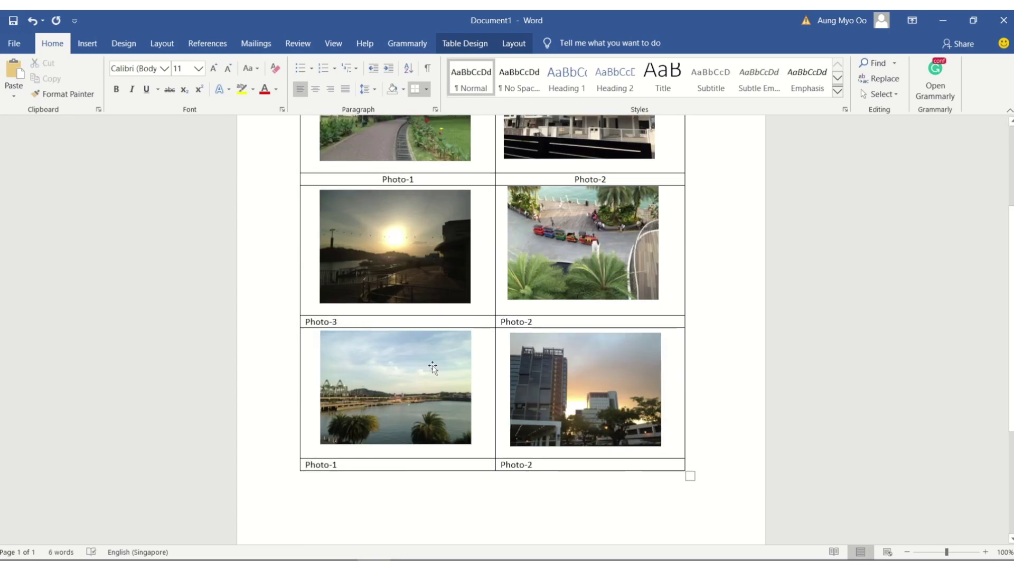
{"action": "left_click", "coordinate": [533, 322]}
{"action": "key", "text": "BackSpace"}
{"action": "type", "text": "4"}
{"action": "left_click", "coordinate": [346, 469]}
{"action": "key", "text": "BackSpace"}
{"action": "key", "text": "BackSpace"}
{"action": "type", "text": "6"}
{"action": "type", "text": "5"}
Step: Center the Photo-3/Photo-4 and Photo-5/Photo-6 caption rows beneath their photos
{"action": "left_click_drag", "start_coordinate": [556, 349], "coordinate": [333, 326]}
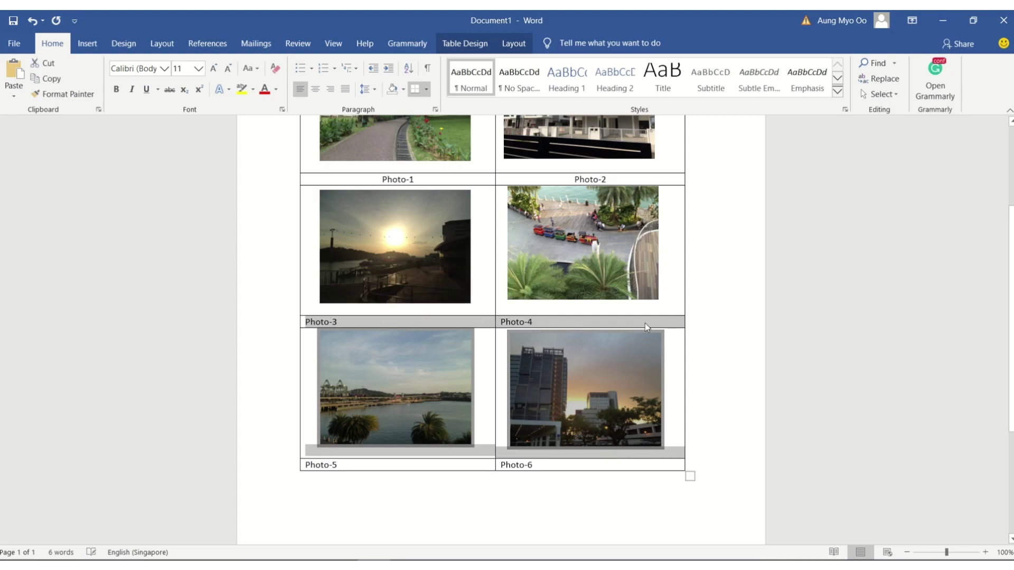
{"action": "left_click", "coordinate": [647, 322]}
{"action": "left_click", "coordinate": [295, 321]}
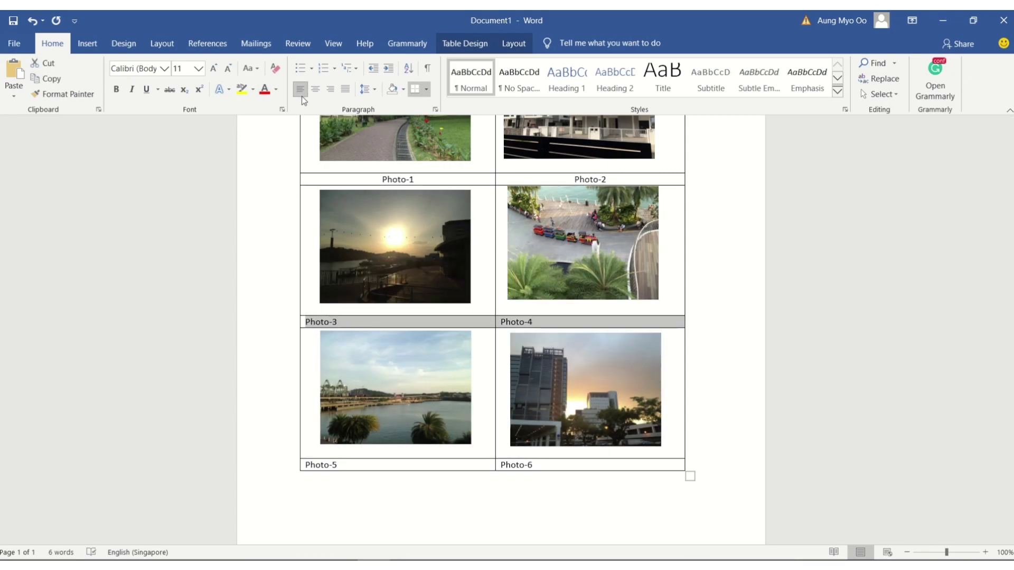
{"action": "left_click", "coordinate": [315, 89]}
{"action": "left_click_drag", "start_coordinate": [557, 464], "coordinate": [686, 465]}
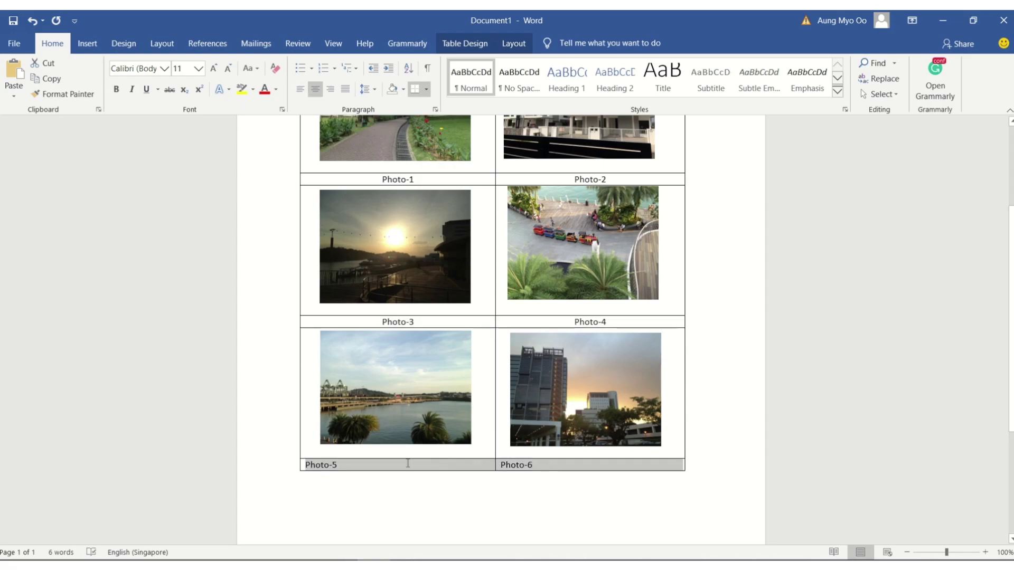
{"action": "left_click", "coordinate": [316, 89]}
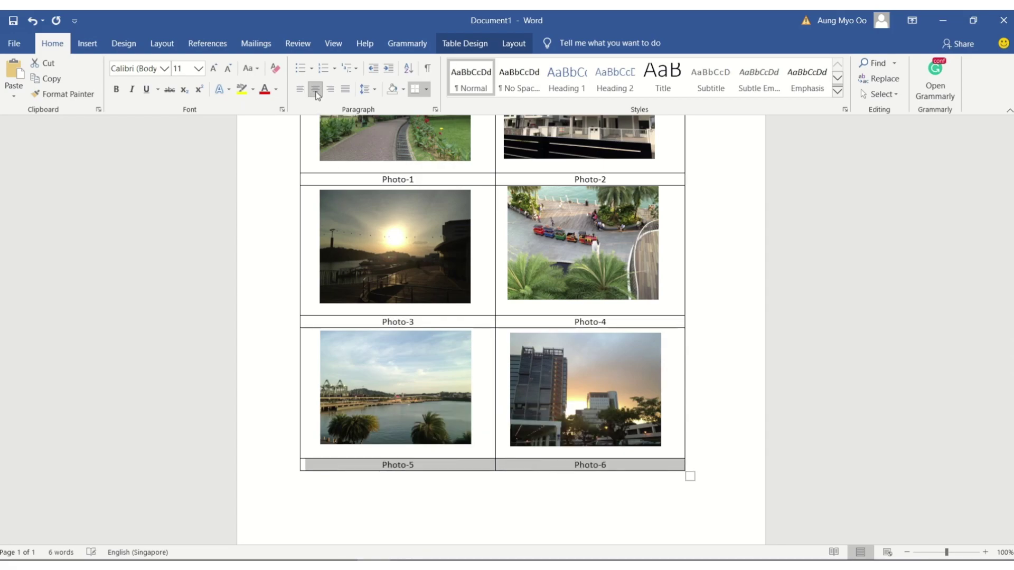
{"action": "scroll", "coordinate": [674, 283], "scroll_direction": "up", "scroll_amount": 4}
{"action": "left_click", "coordinate": [707, 279]}
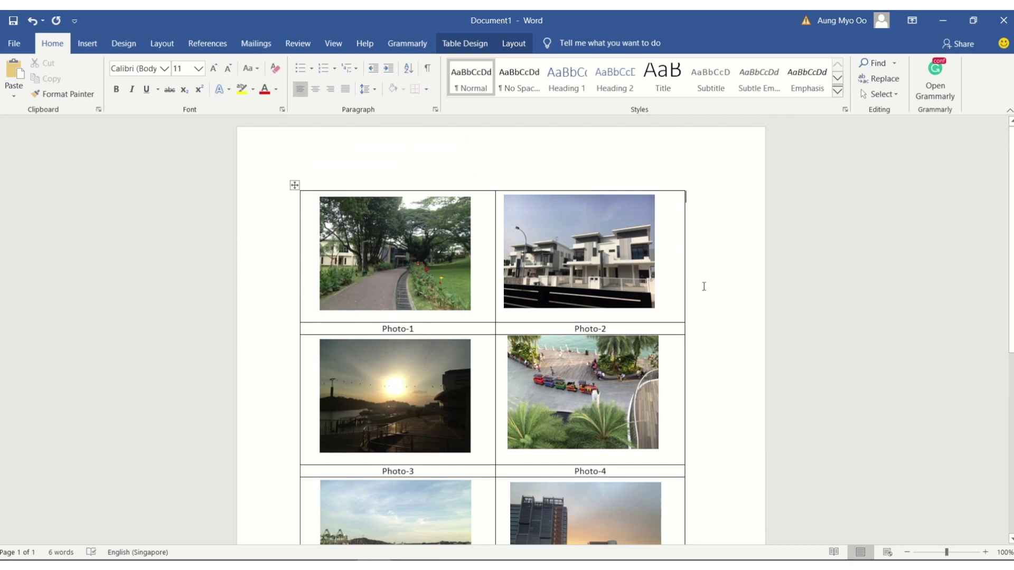
{"action": "scroll", "coordinate": [705, 283], "scroll_direction": "down", "scroll_amount": 3}
{"action": "scroll", "coordinate": [706, 283], "scroll_direction": "up", "scroll_amount": 3}
{"action": "scroll", "coordinate": [703, 286], "scroll_direction": "down", "scroll_amount": 1}
{"action": "scroll", "coordinate": [703, 286], "scroll_direction": "down", "scroll_amount": 1}
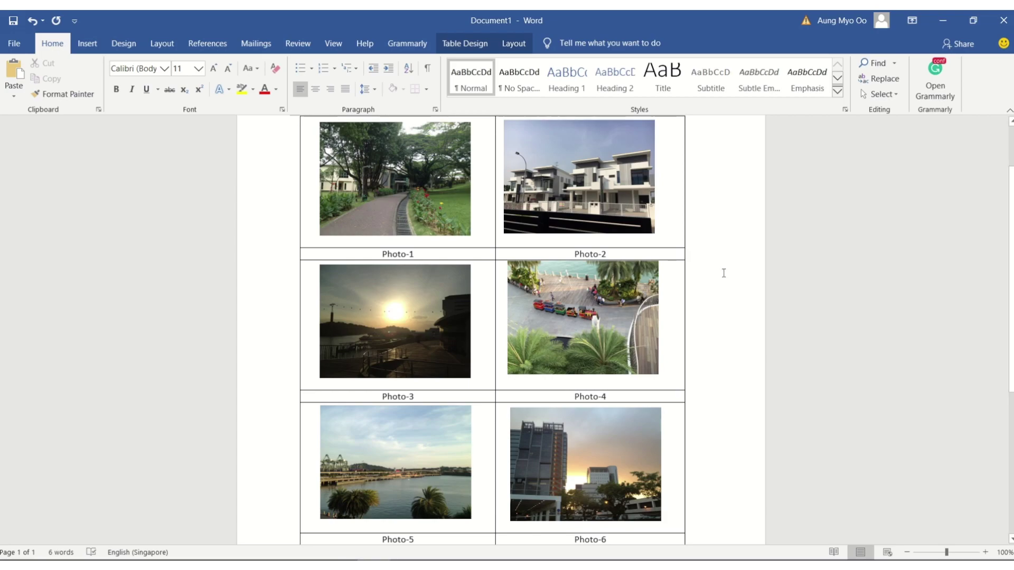
{"action": "scroll", "coordinate": [724, 234], "scroll_direction": "down", "scroll_amount": 2}
{"action": "scroll", "coordinate": [724, 235], "scroll_direction": "up", "scroll_amount": 3}
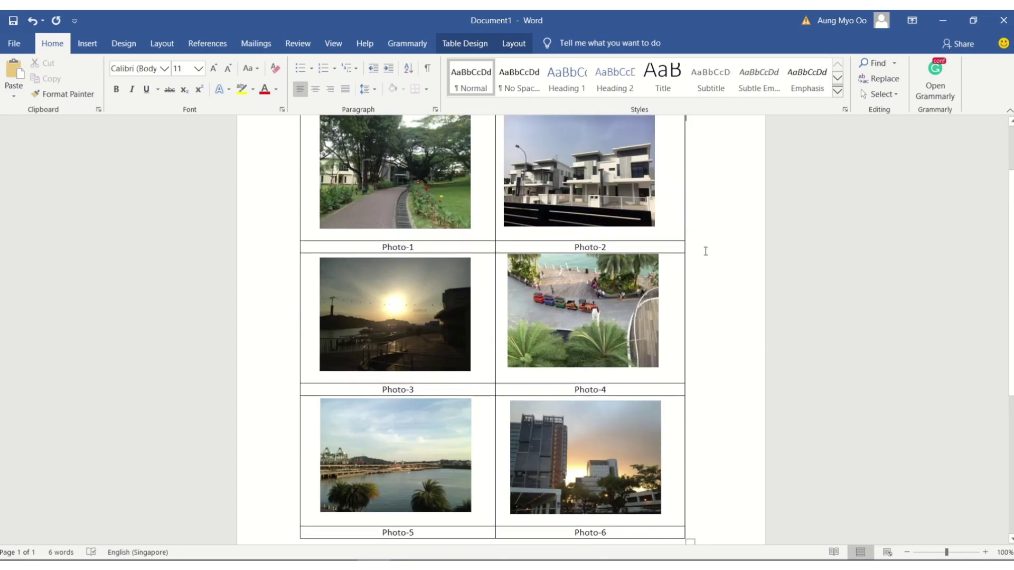
{"action": "scroll", "coordinate": [713, 245], "scroll_direction": "down", "scroll_amount": 1}
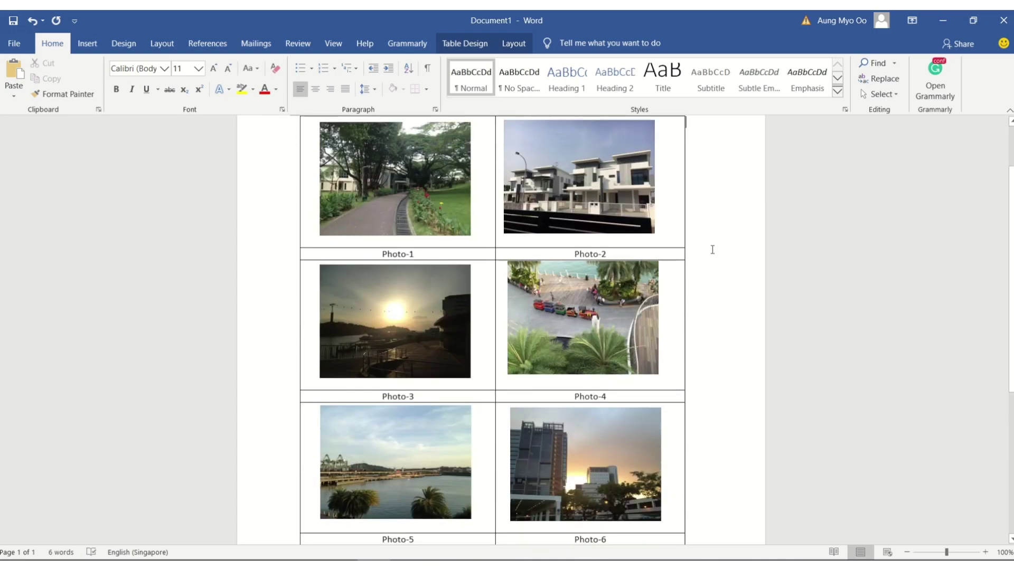